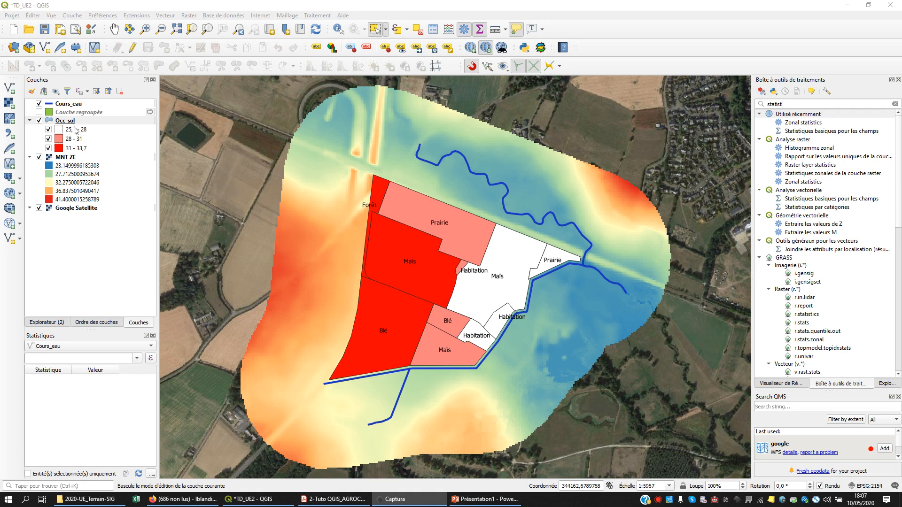
# Open the Occ_sol layer's attribute table to examine its fields and mean values, and close it
pyautogui.rightClick(72, 123)
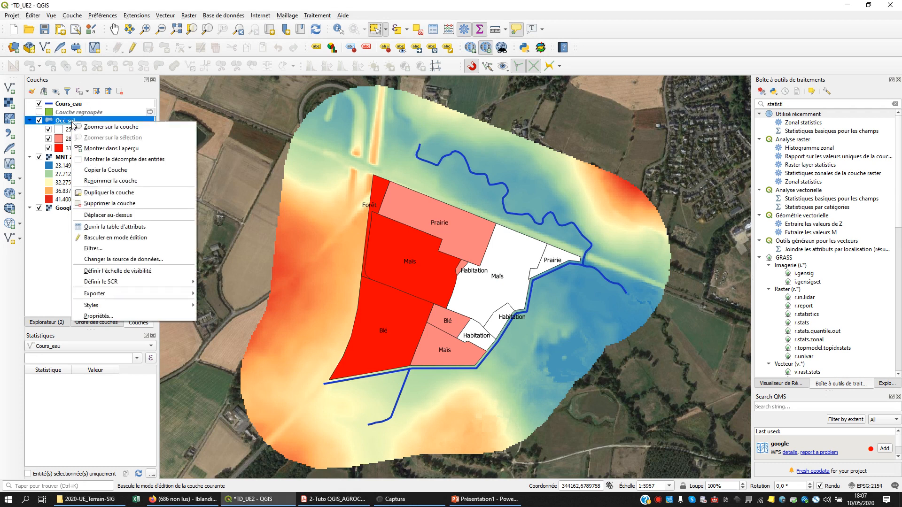
pyautogui.click(116, 231)
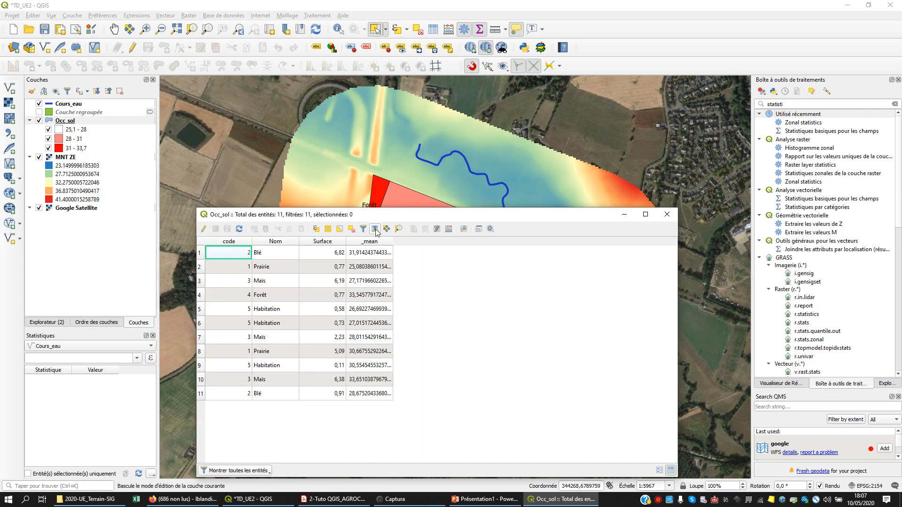
pyautogui.moveTo(380, 208); pyautogui.dragTo(482, 251)
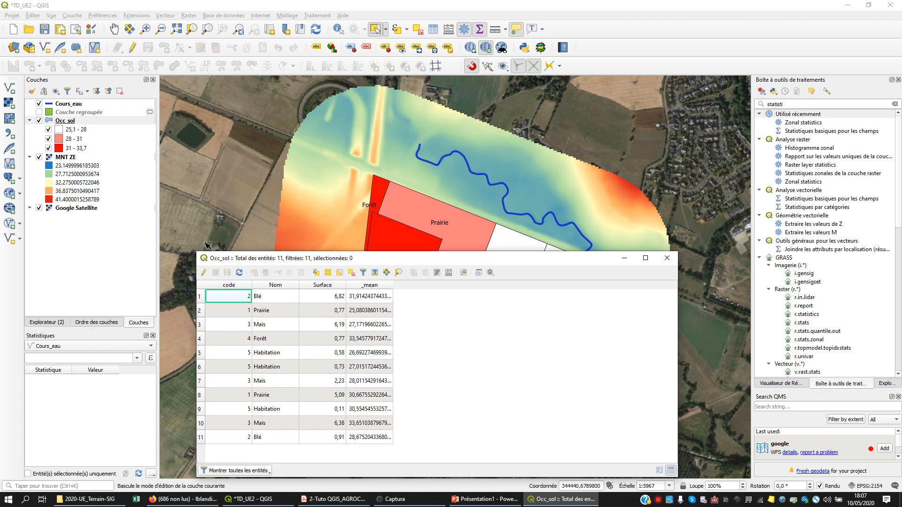
pyautogui.click(666, 258)
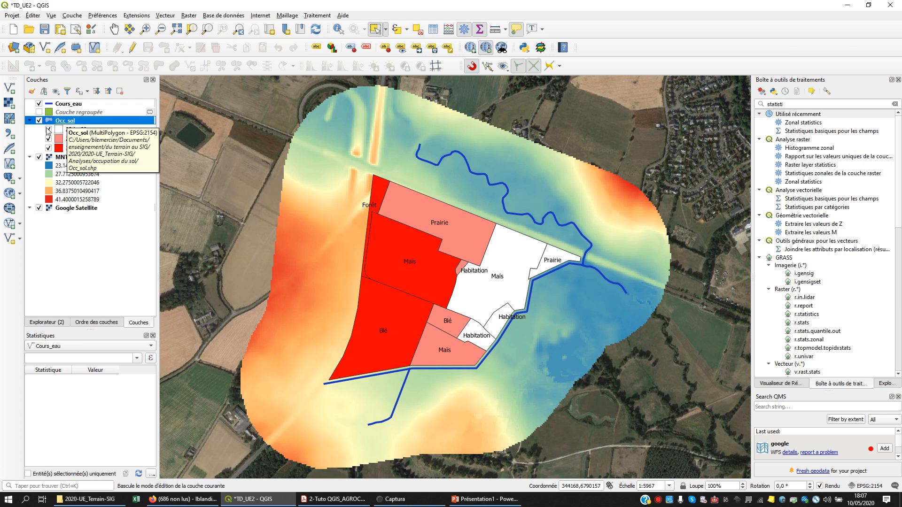
# Start exporting all features of the Occ_sol layer with the comma-separated values (CSV) format
pyautogui.rightClick(66, 122)
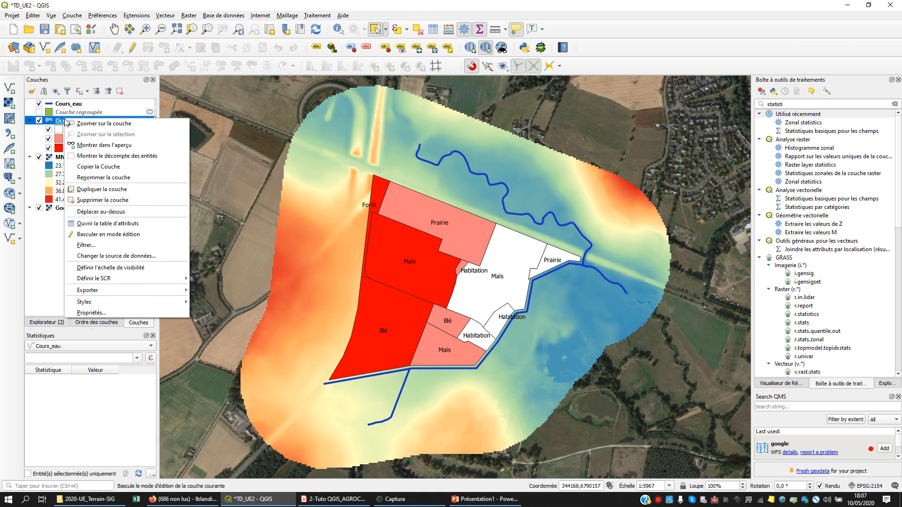
pyautogui.moveTo(95, 294)
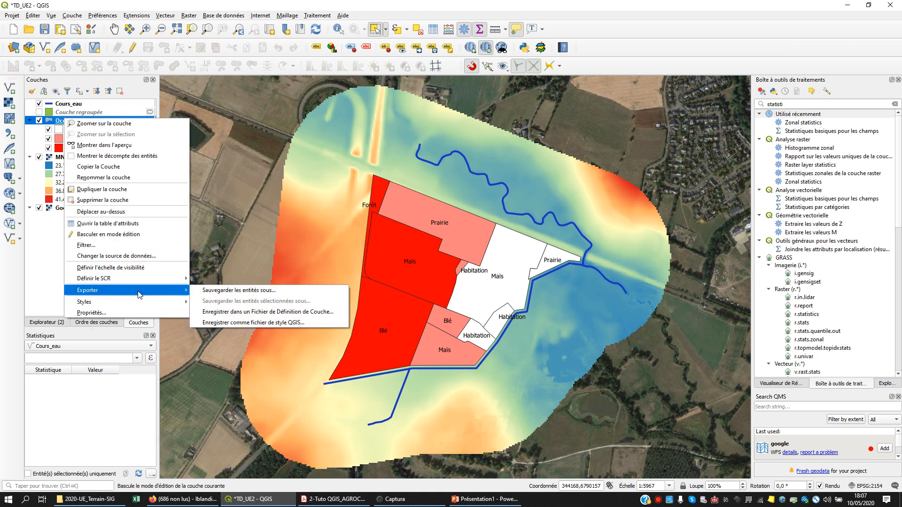
pyautogui.click(222, 293)
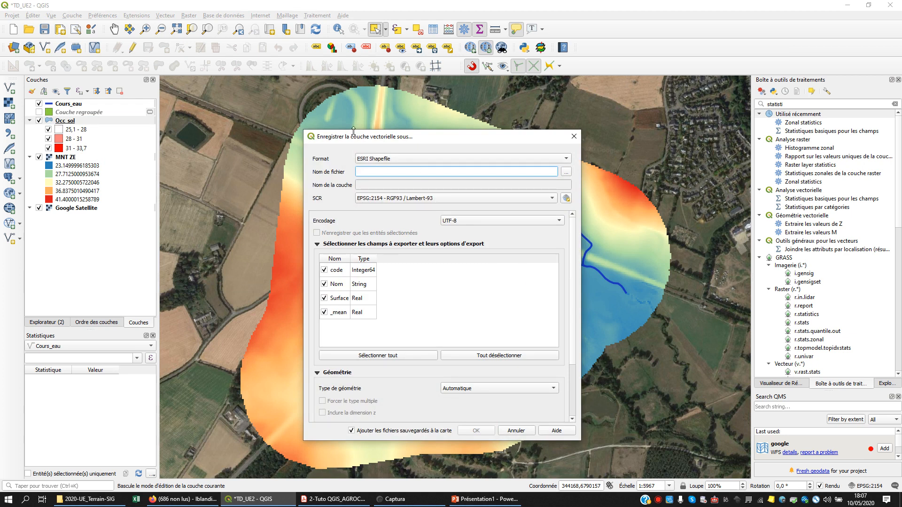
pyautogui.click(566, 159)
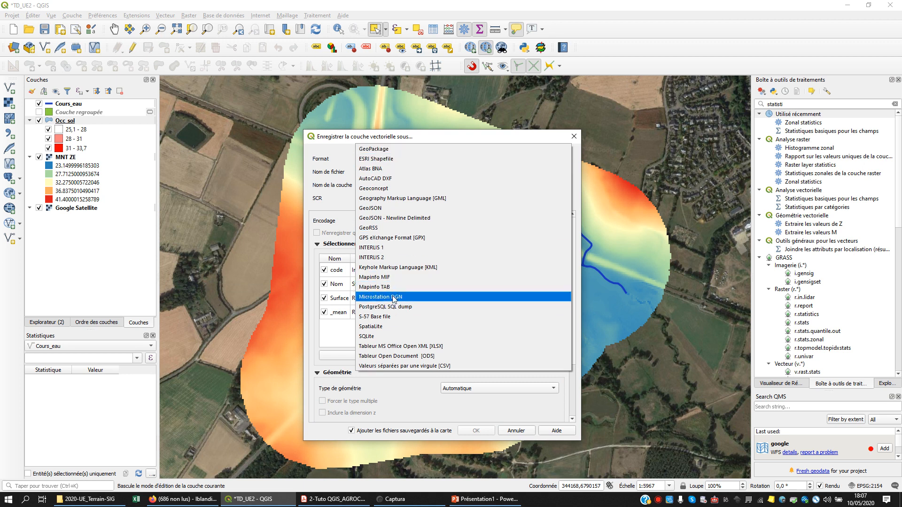
pyautogui.click(422, 370)
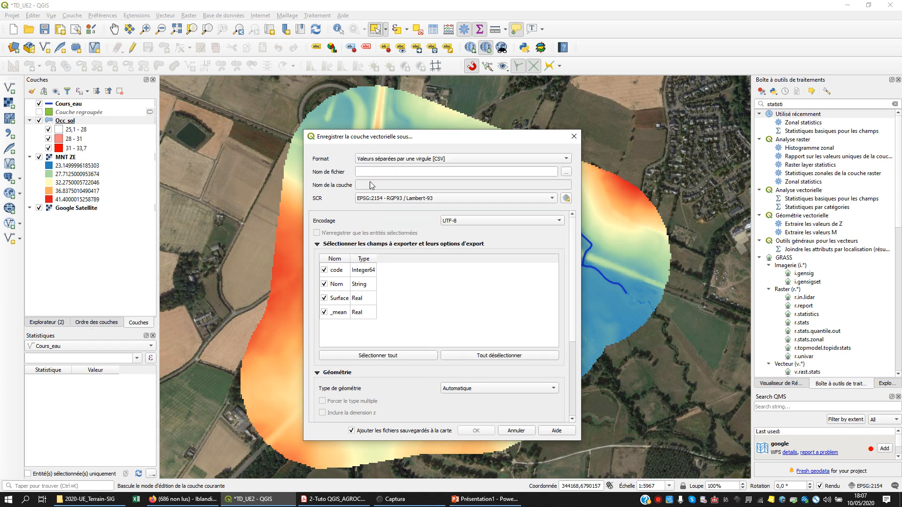
# Export the layer as "stat zonales alti" into the Analyses folder, without adding the saved file to the map
pyautogui.click(566, 172)
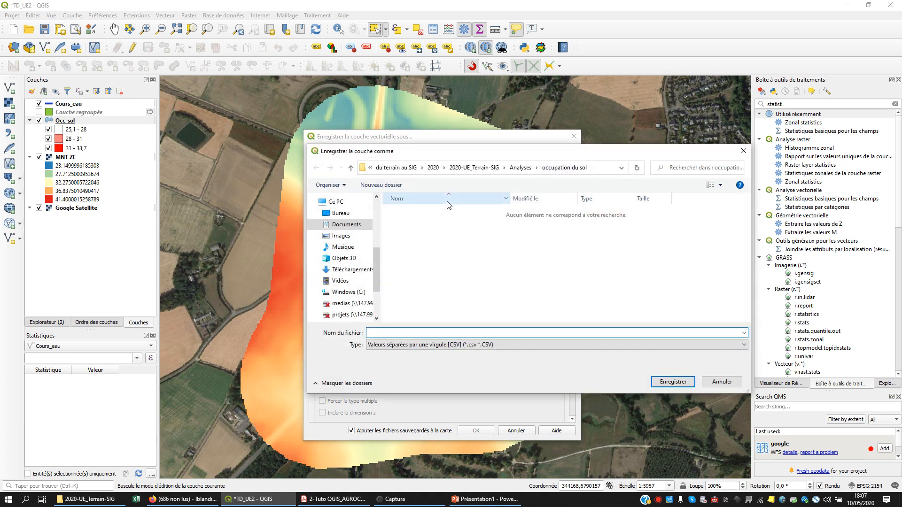
pyautogui.click(524, 168)
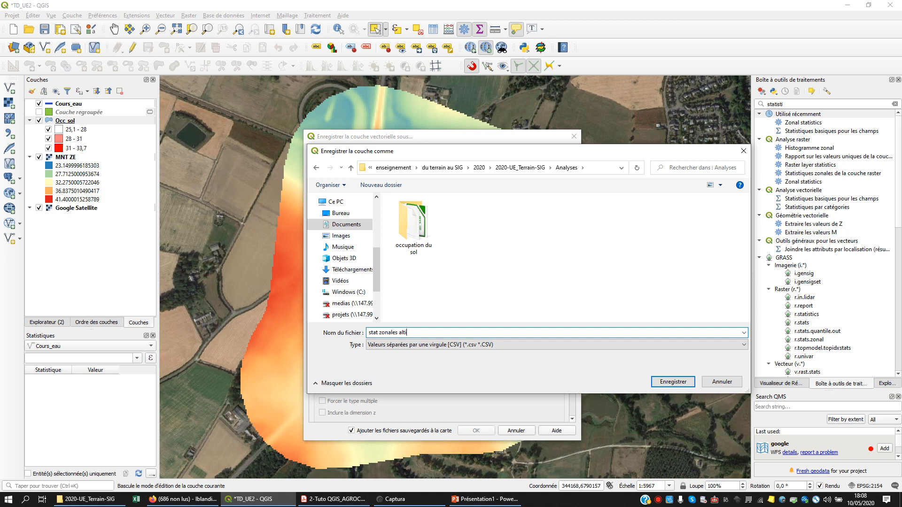
pyautogui.click(673, 382)
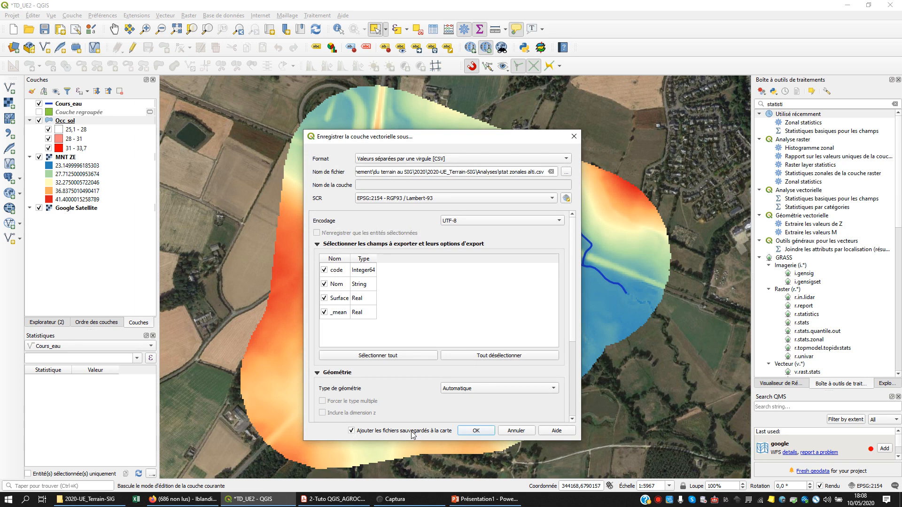
pyautogui.click(352, 431)
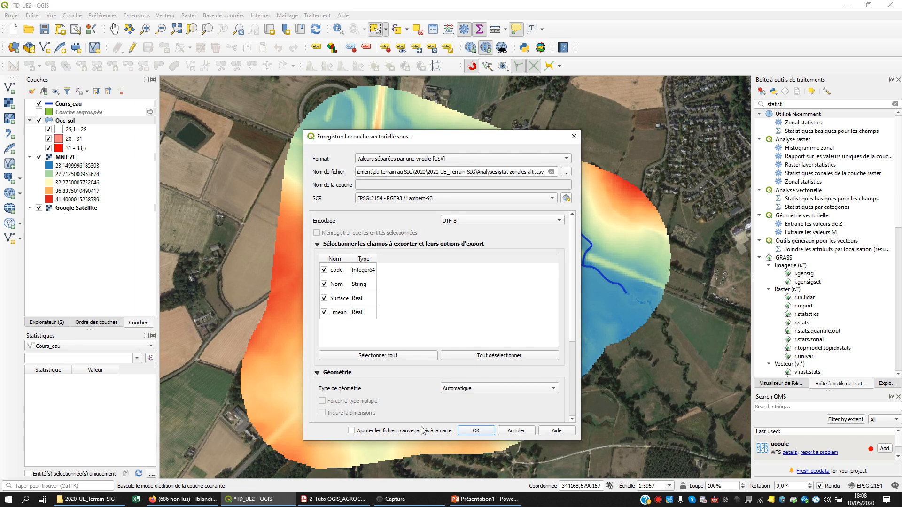
pyautogui.click(485, 431)
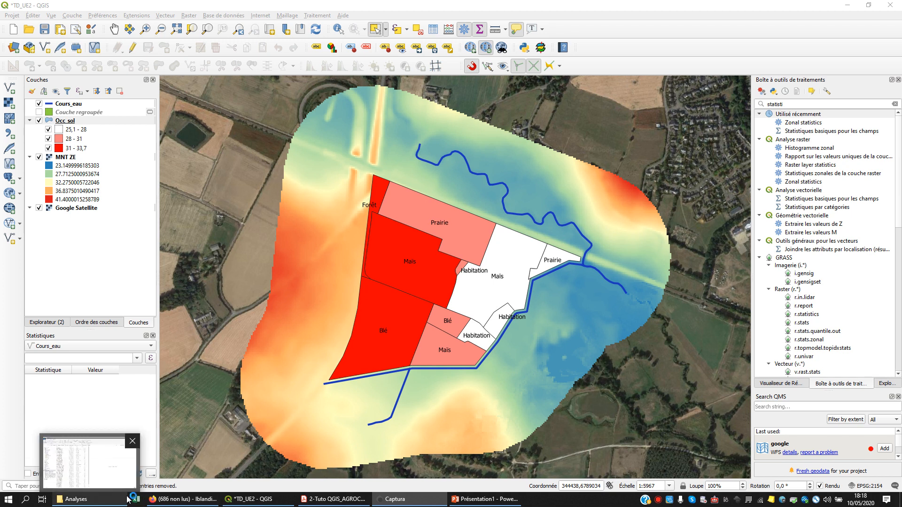
# Switch to Excel and open stat zonales alti.csv to check how its columns are laid out, and close it
pyautogui.click(136, 500)
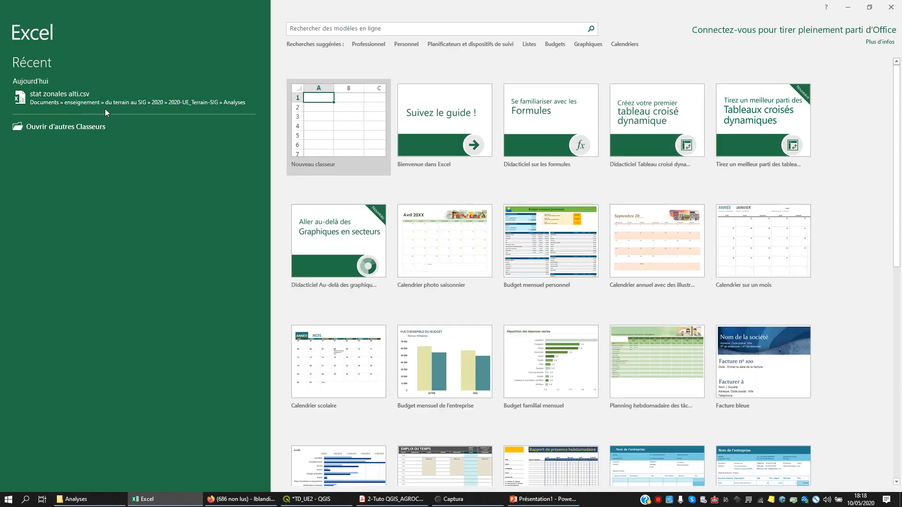
pyautogui.click(65, 96)
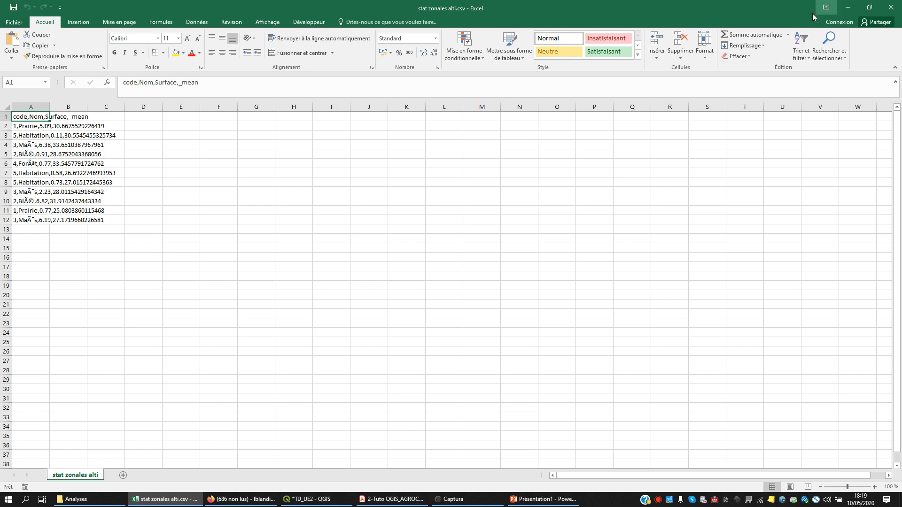
pyautogui.click(891, 7)
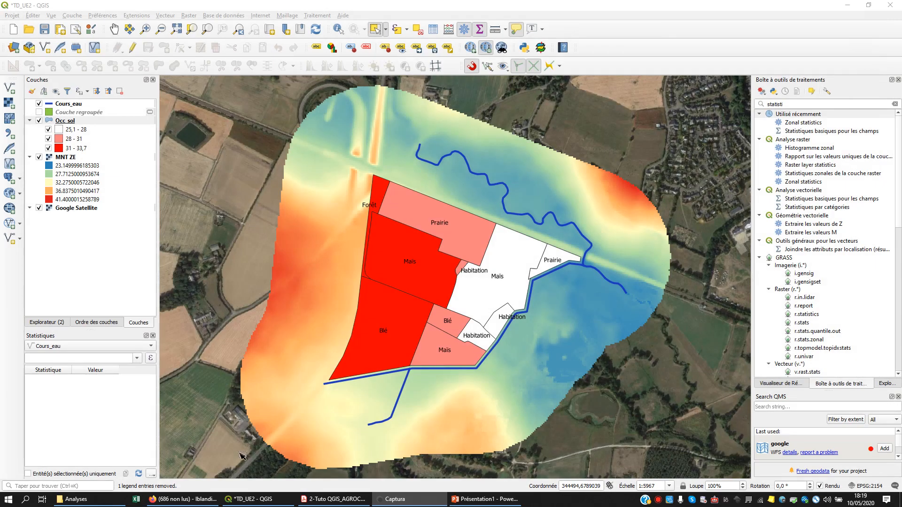
# Start another CSV export of the Occ_sol layer in QGIS with the file name "statzon alti 2"
pyautogui.rightClick(72, 122)
pyautogui.moveTo(137, 296)
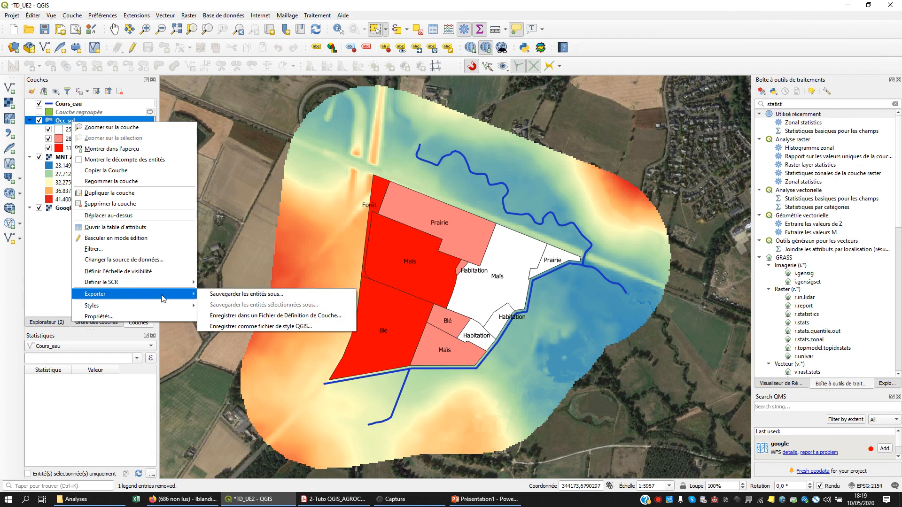
pyautogui.click(223, 296)
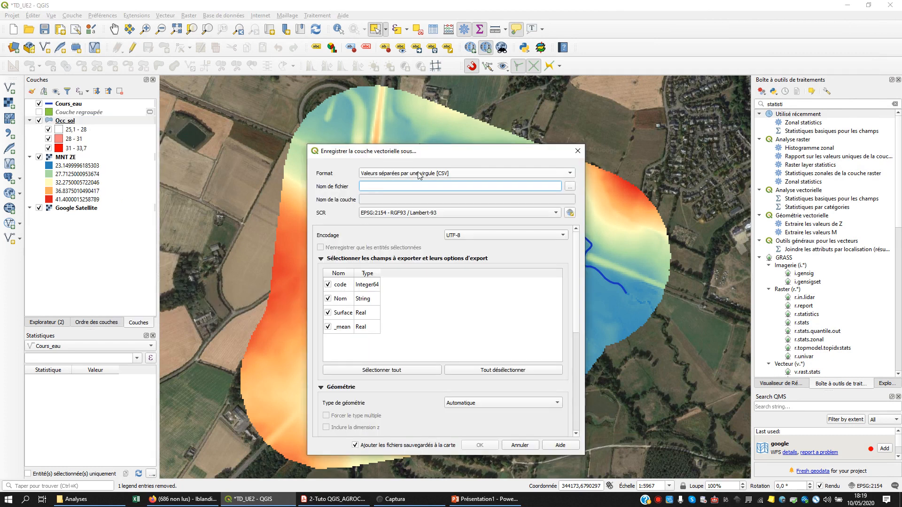
pyautogui.write('s')
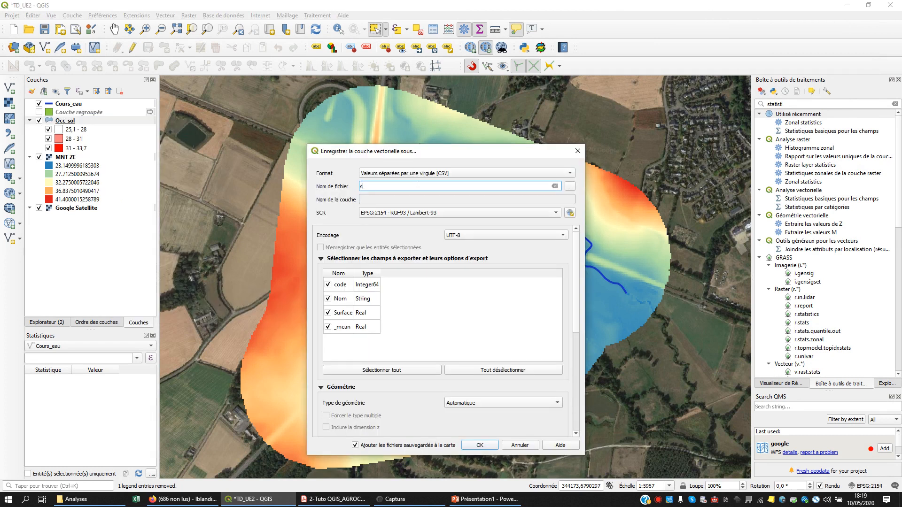
pyautogui.press('BackSpace')
pyautogui.write('s')
# Set the field separator to SEMICOLON and export the file without adding it to the map
pyautogui.moveTo(578, 249); pyautogui.dragTo(581, 345)
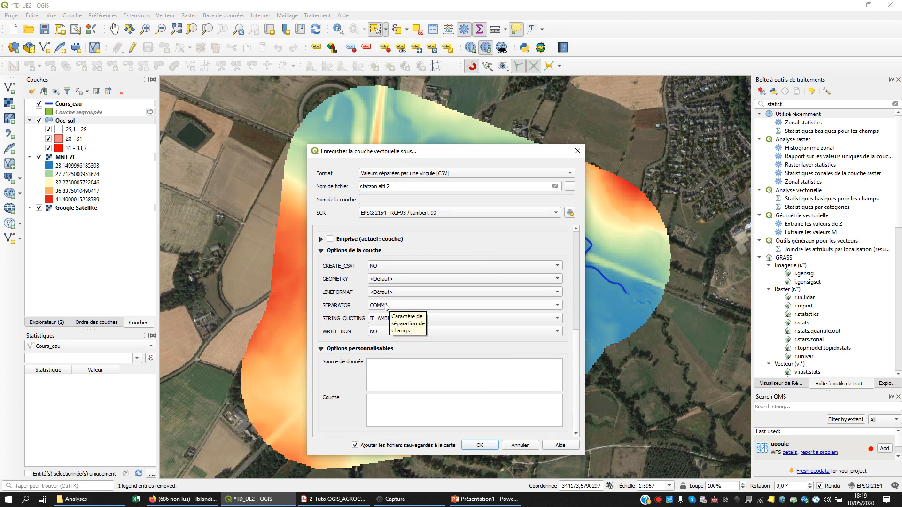
pyautogui.click(385, 306)
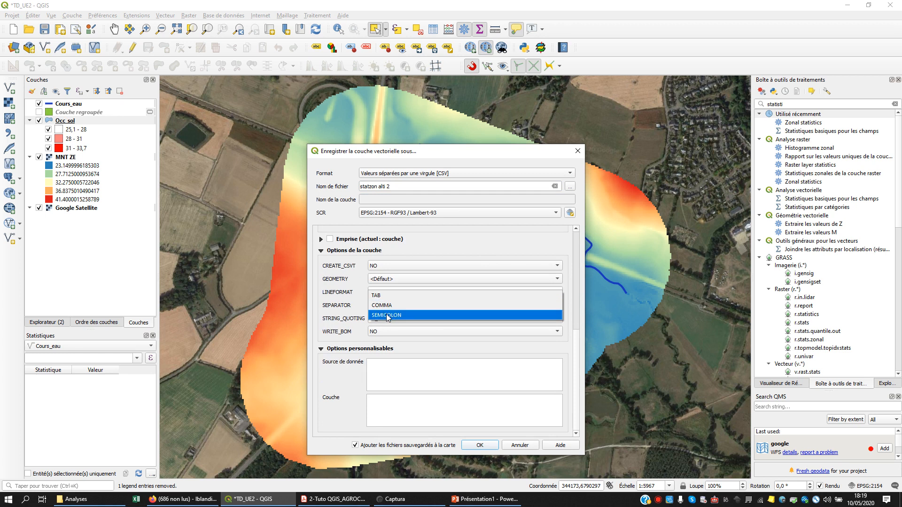
pyautogui.click(388, 316)
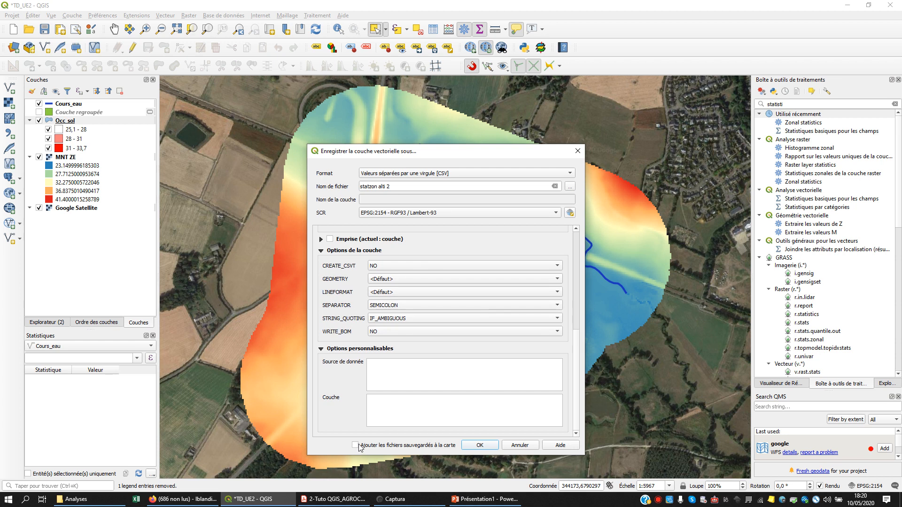
pyautogui.click(480, 446)
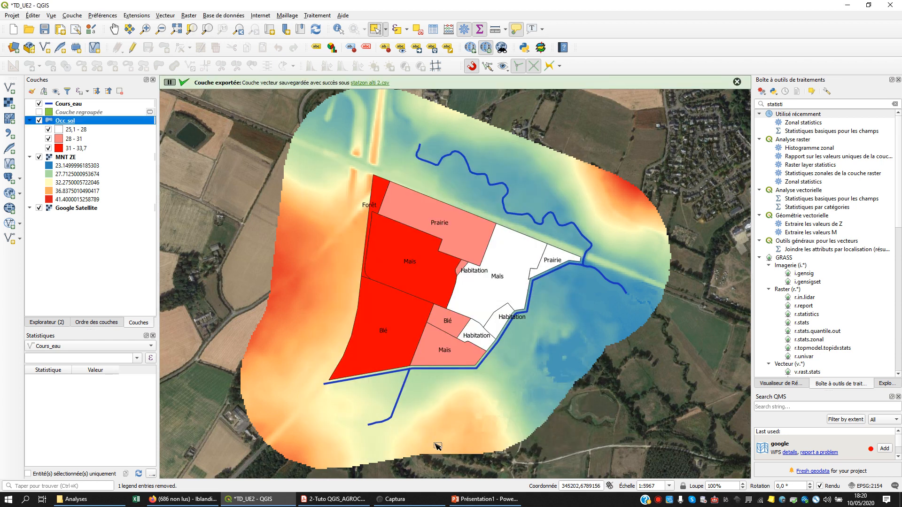
# Switch to Excel and start browsing the computer for an existing workbook to open
pyautogui.click(136, 500)
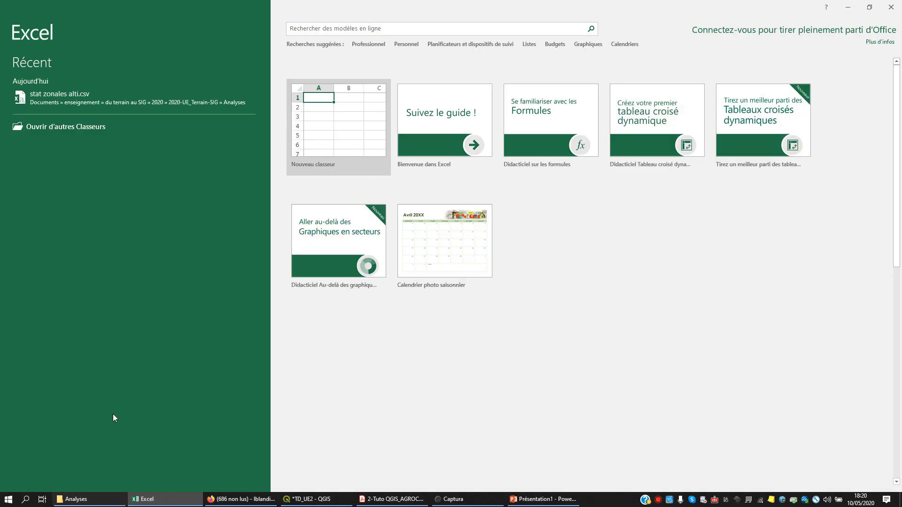
pyautogui.click(68, 127)
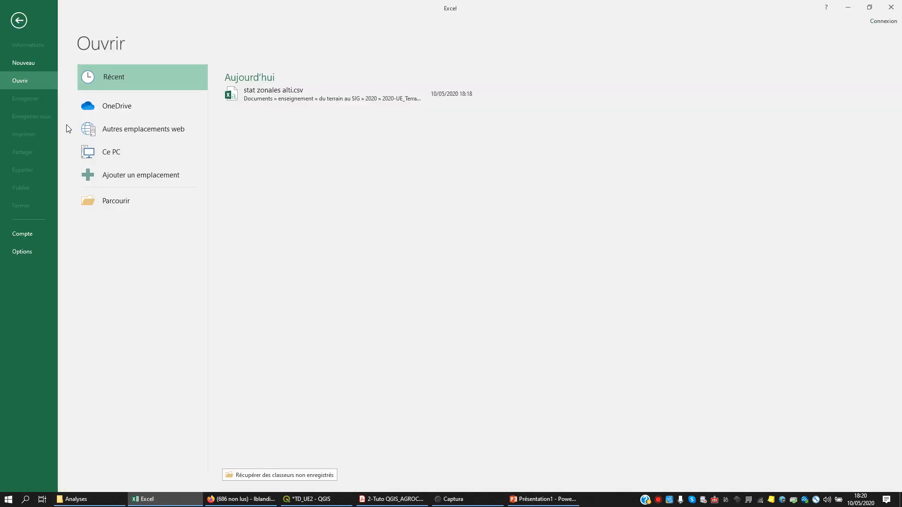
pyautogui.click(117, 202)
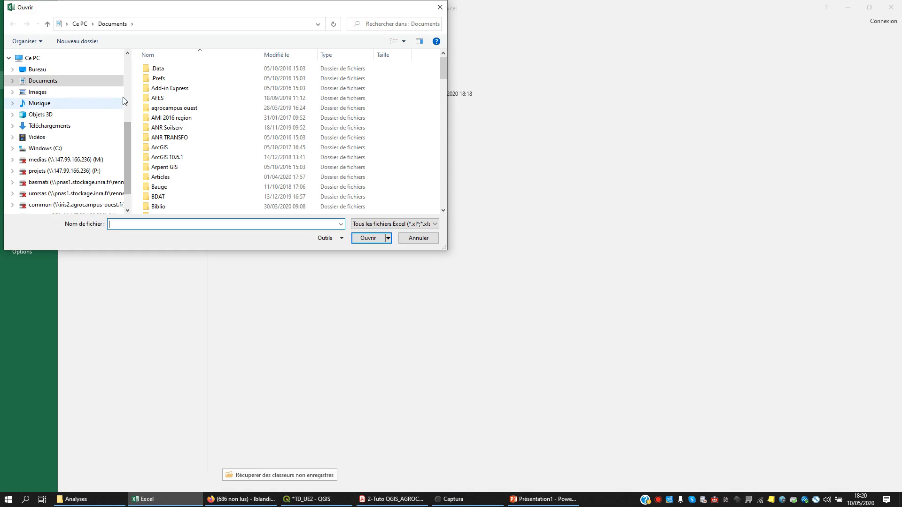
# Browse from Documents through enseignement, du terrain au SIG, 2020 and 2020-UE_Terrain-SIG to the Analyses folder
pyautogui.click(56, 80)
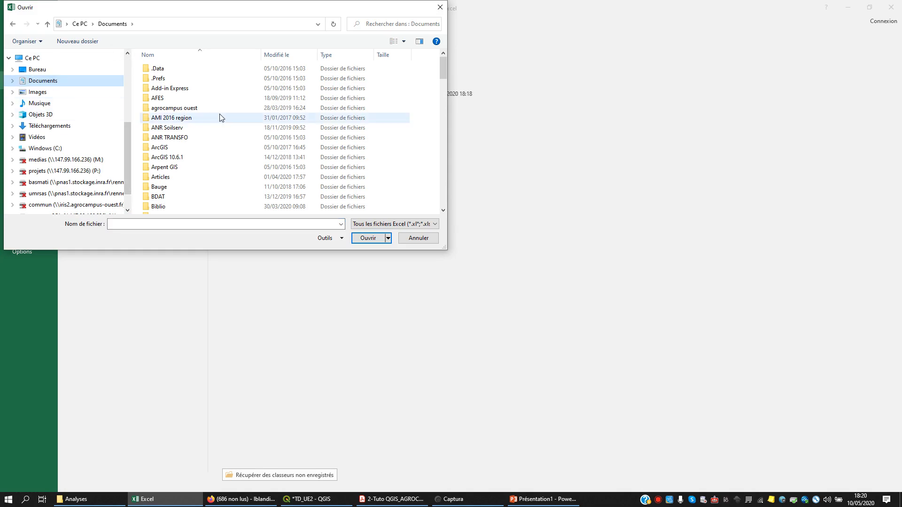
pyautogui.scroll(-4, 217, 127)
pyautogui.scroll(-5, 218, 128)
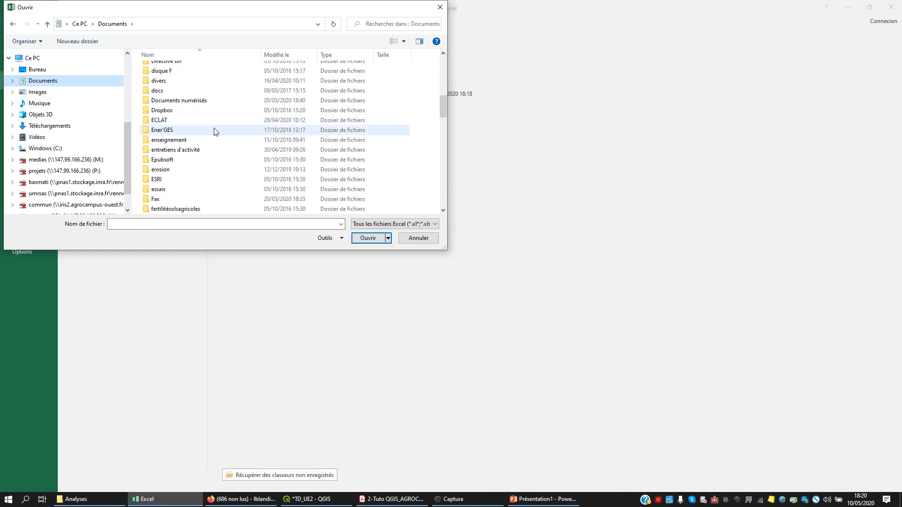
pyautogui.click(181, 140)
pyautogui.doubleClick(180, 140)
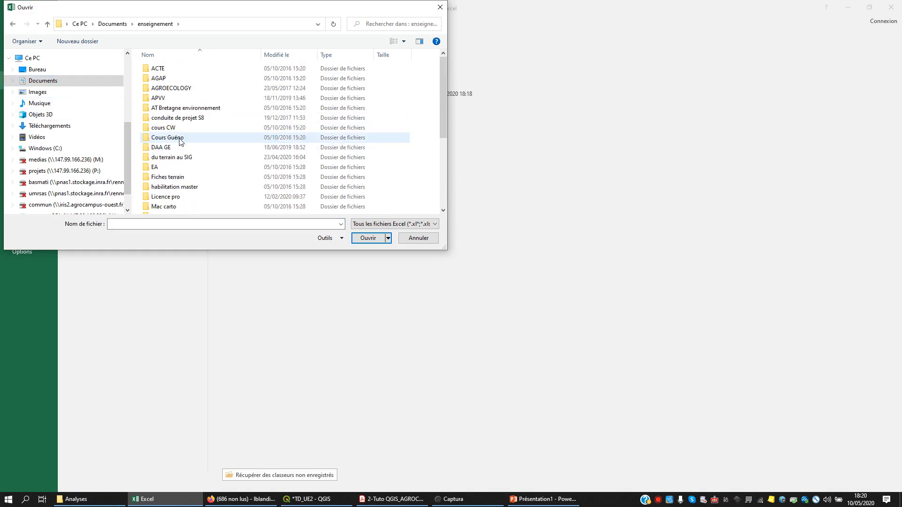
pyautogui.click(150, 158)
pyautogui.doubleClick(150, 159)
pyautogui.doubleClick(143, 87)
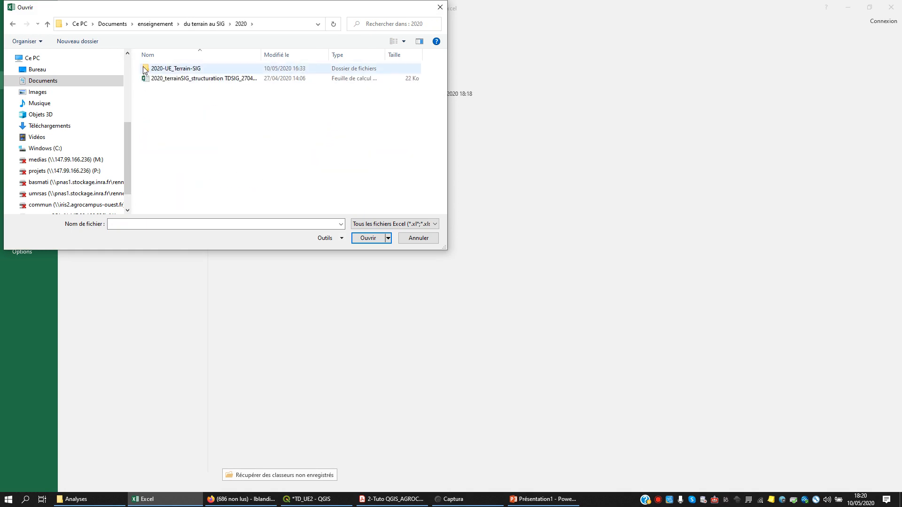
pyautogui.click(143, 69)
pyautogui.doubleClick(143, 68)
pyautogui.doubleClick(144, 68)
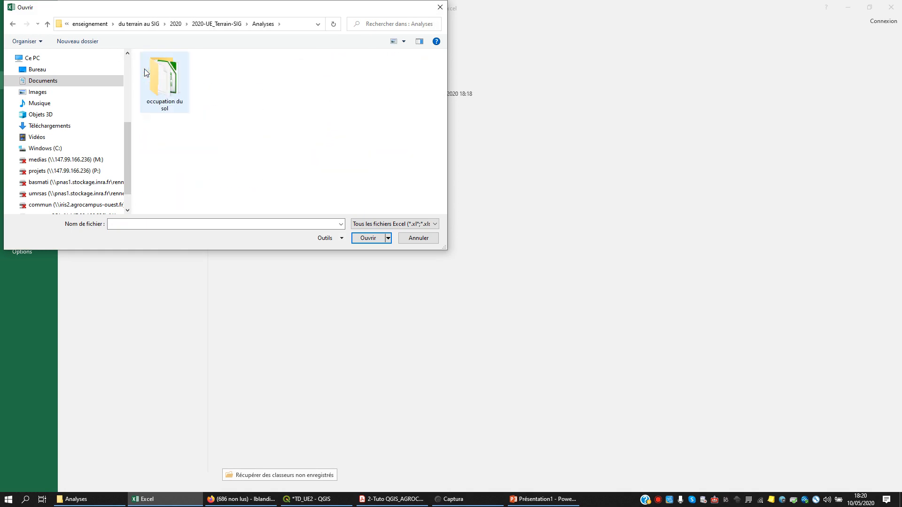
# Show all file types in the Analyses folder and list the files in the Details view
pyautogui.click(384, 224)
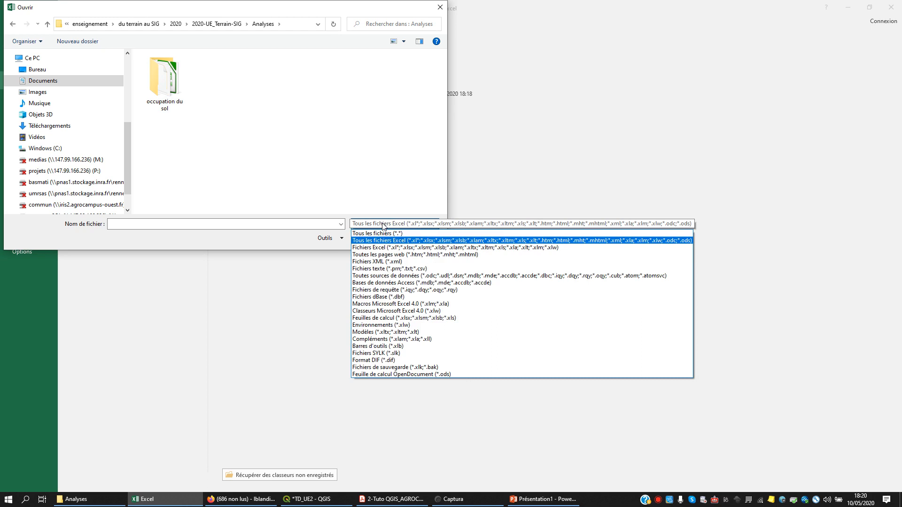
pyautogui.click(387, 233)
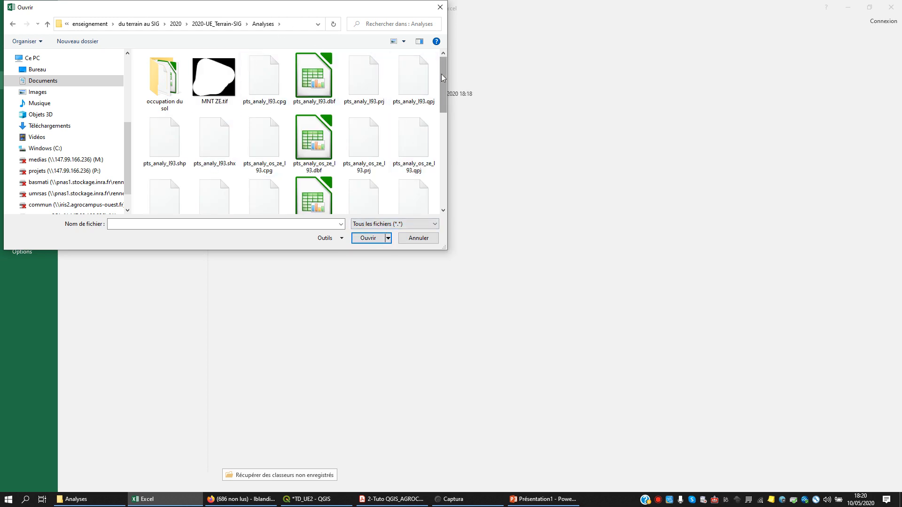
pyautogui.click(404, 42)
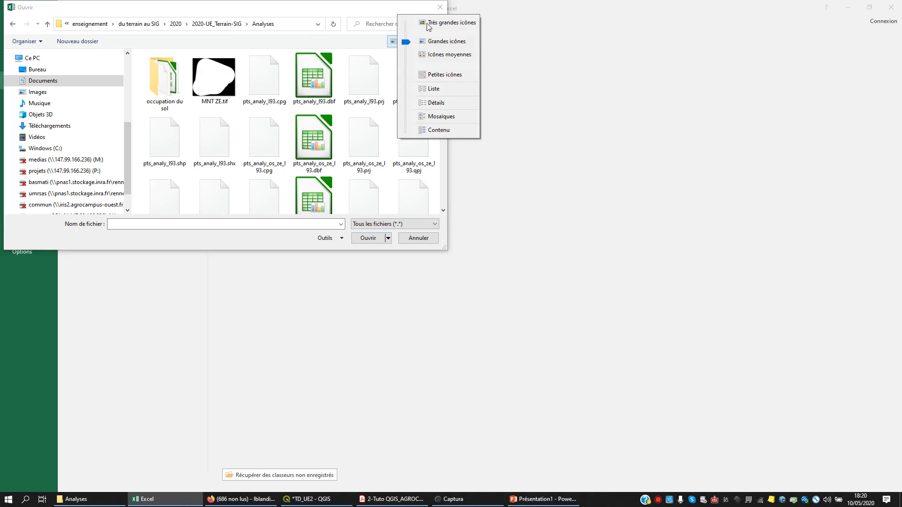
pyautogui.click(433, 88)
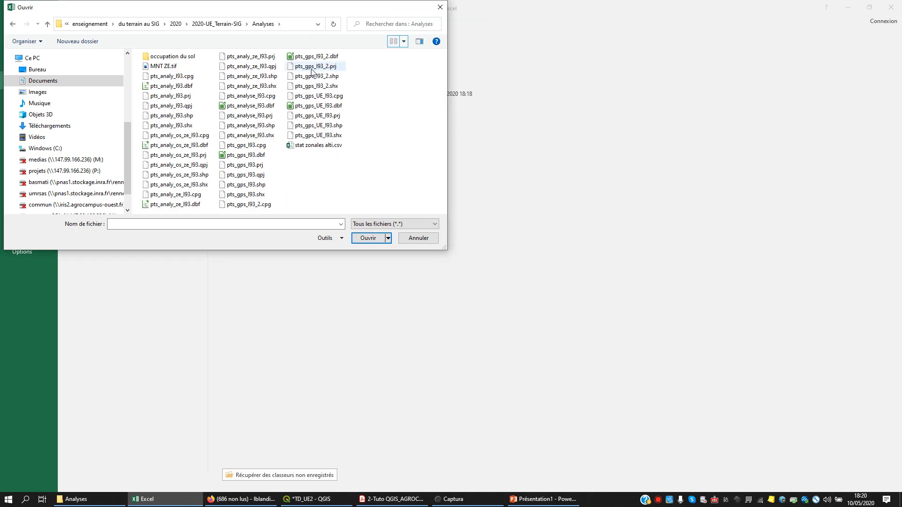
pyautogui.click(404, 41)
pyautogui.click(432, 99)
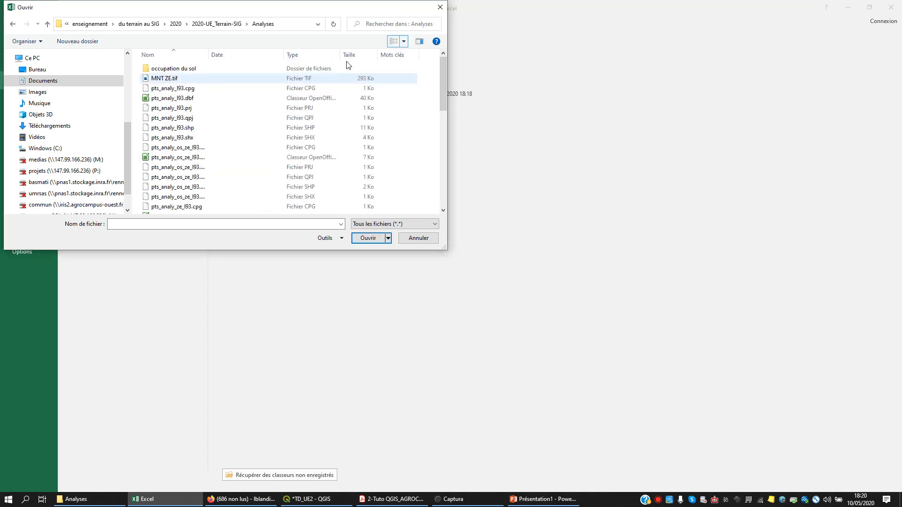
# Sort the Analyses folder's files by date with the newest first, and close the file browser
pyautogui.click(233, 57)
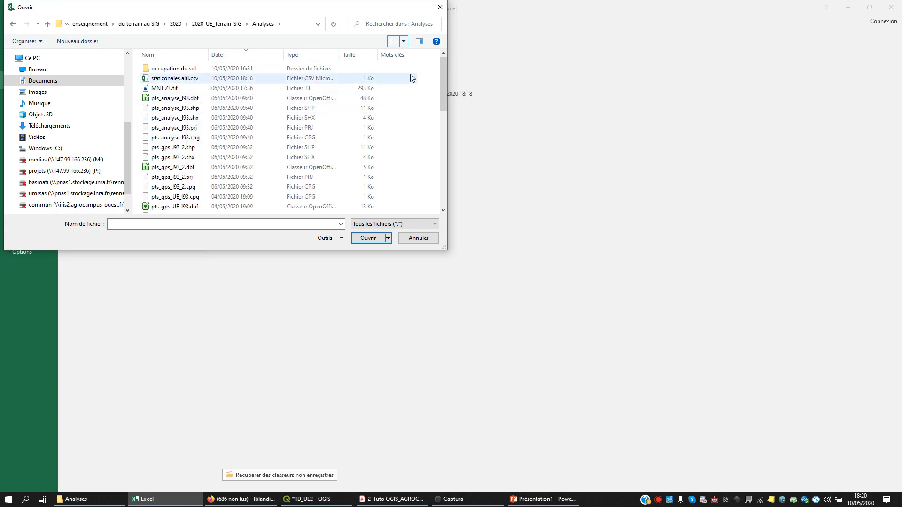
pyautogui.moveTo(444, 70)
pyautogui.mouseDown()
pyautogui.moveTo(433, 186)
pyautogui.moveTo(445, 54)
pyautogui.mouseUp()
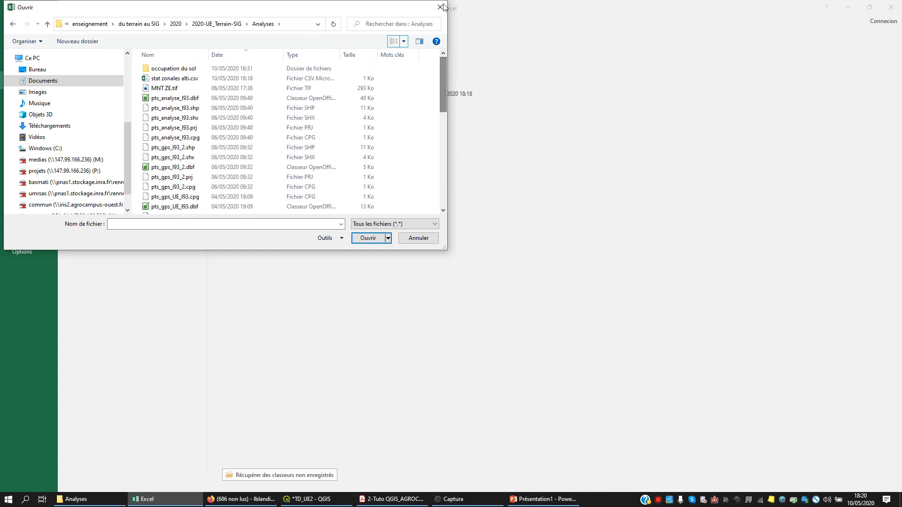
pyautogui.click(442, 7)
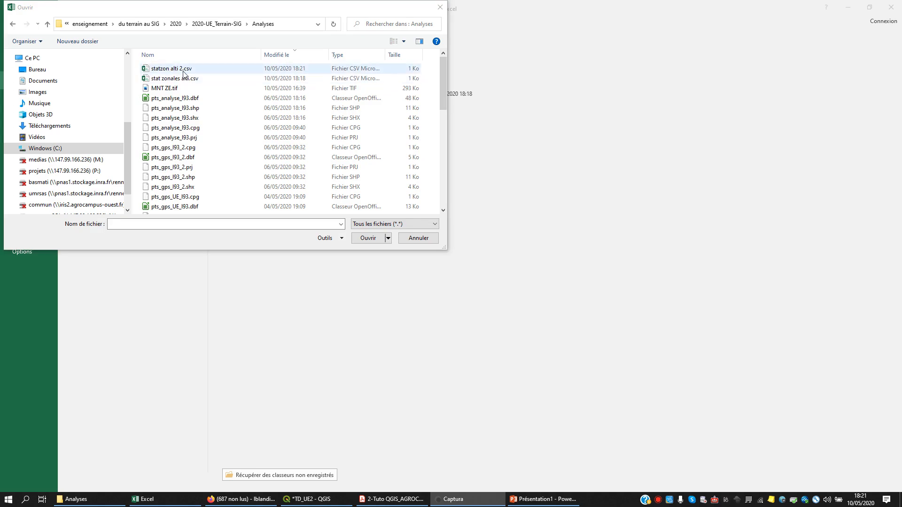
# Open statzon alti 2.csv from the Analyses folder in read-only mode
pyautogui.click(177, 70)
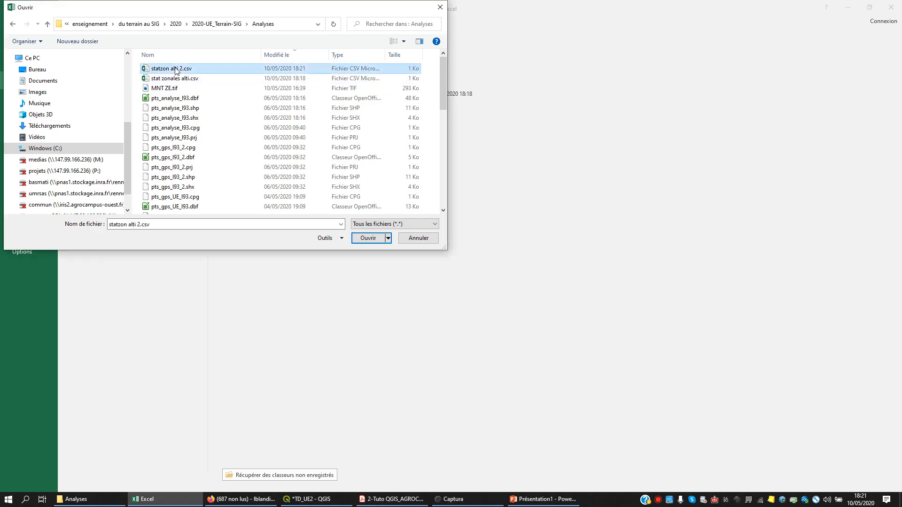
pyautogui.click(367, 238)
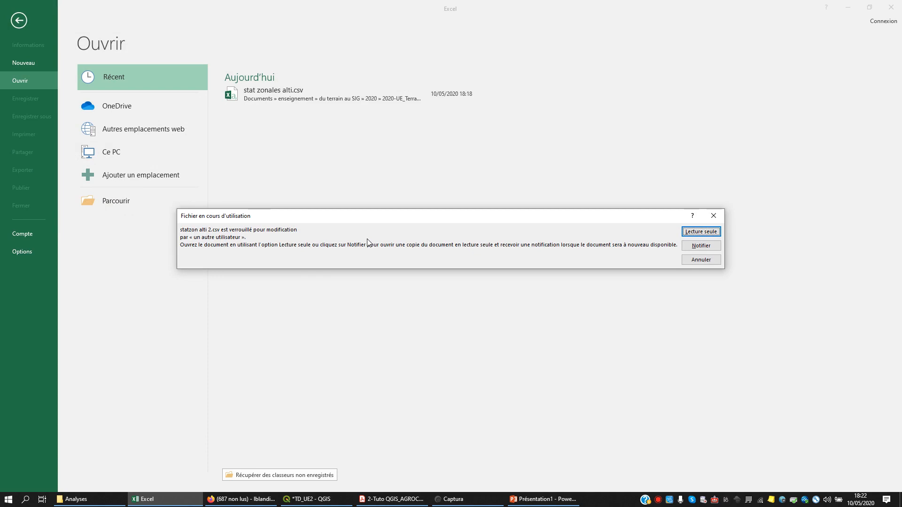
pyautogui.click(689, 236)
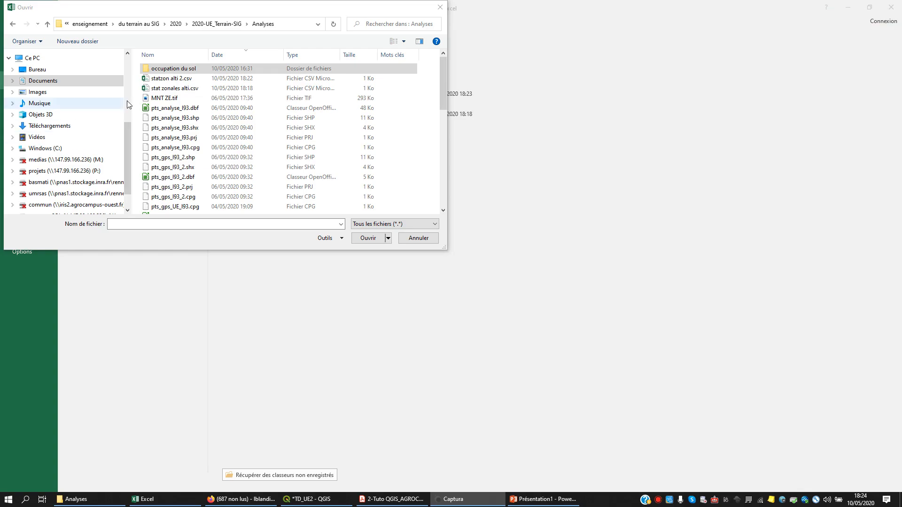
# Reopen statzon alti 2.csv from the Analyses folder
pyautogui.click(172, 79)
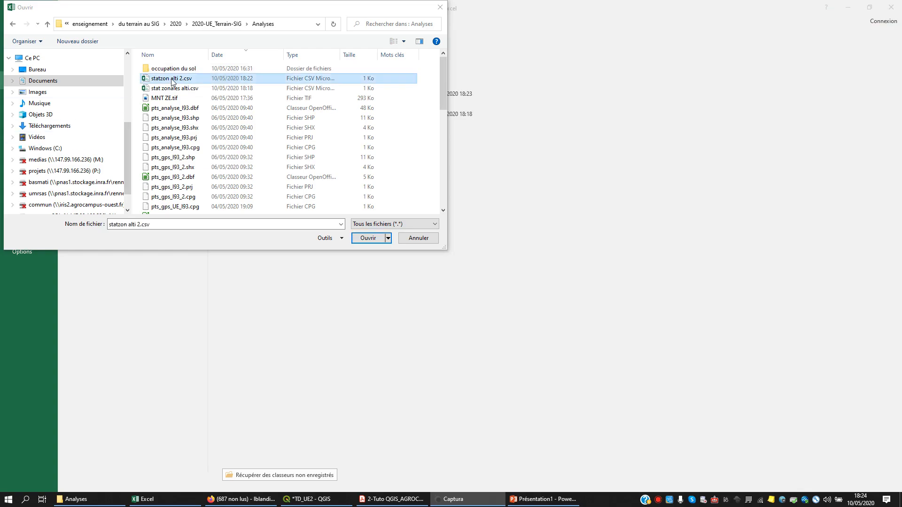
pyautogui.click(377, 239)
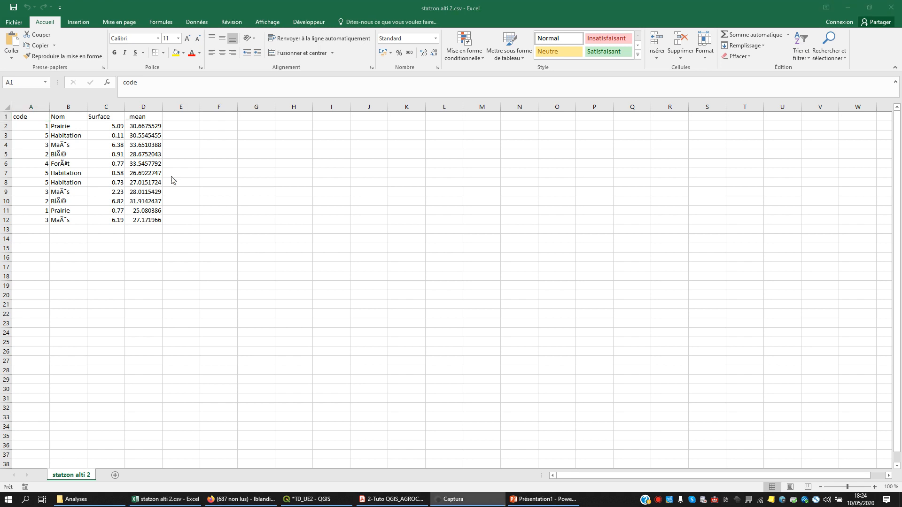
# Sort the data in columns A to D by code, from smallest to largest, keeping the header row
pyautogui.click(32, 111)
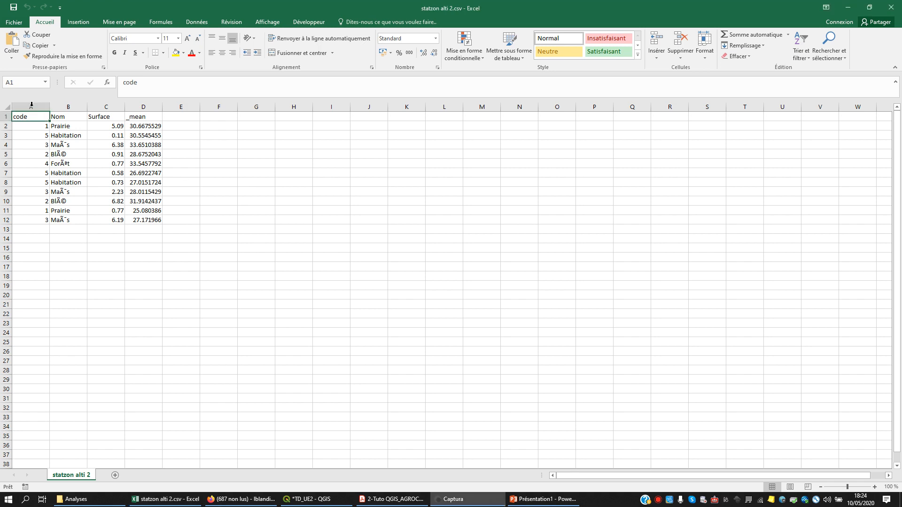
pyautogui.moveTo(29, 111); pyautogui.dragTo(143, 111)
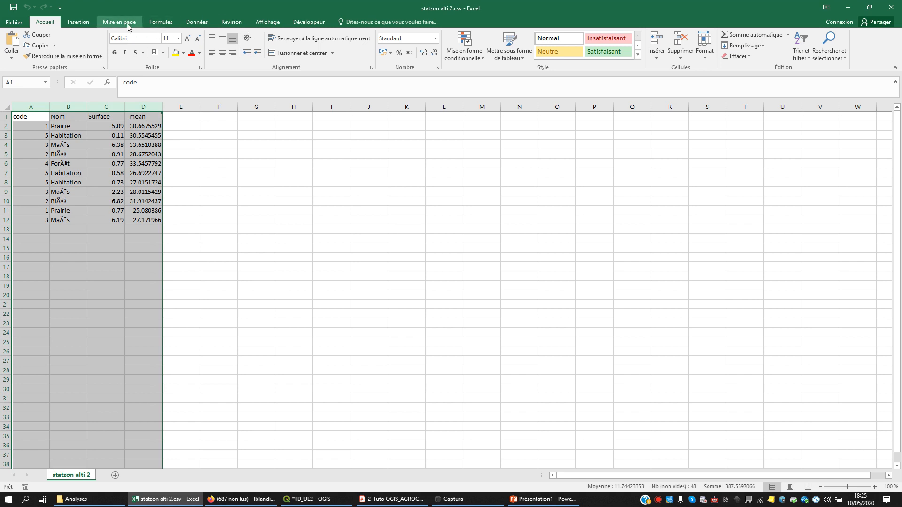
pyautogui.click(194, 24)
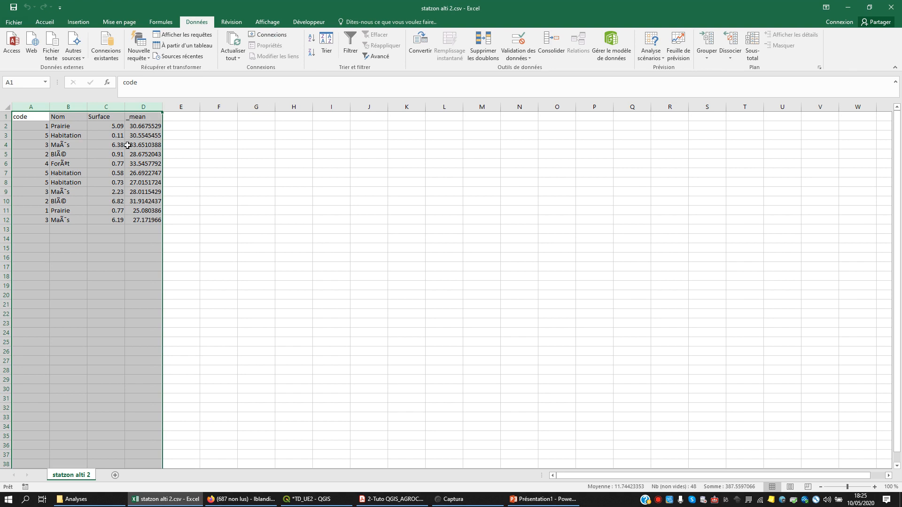
pyautogui.click(330, 53)
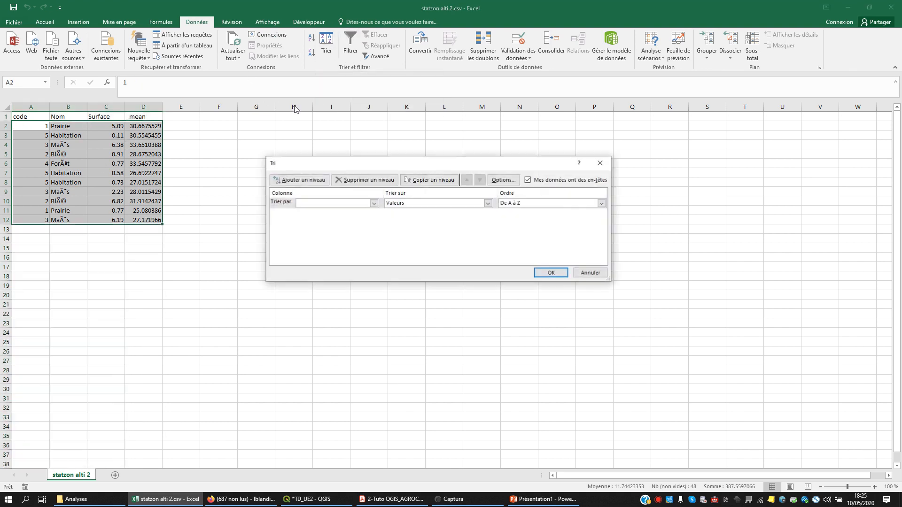
pyautogui.click(374, 203)
pyautogui.click(340, 212)
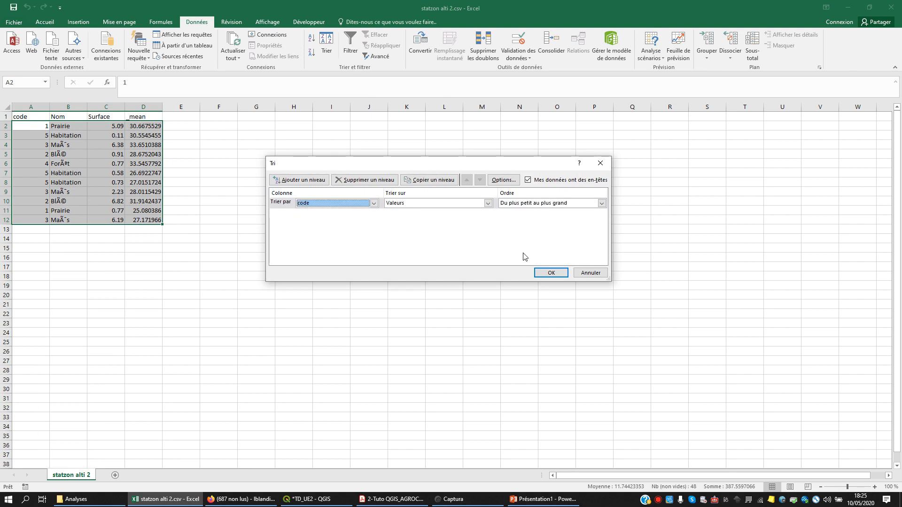
pyautogui.click(545, 273)
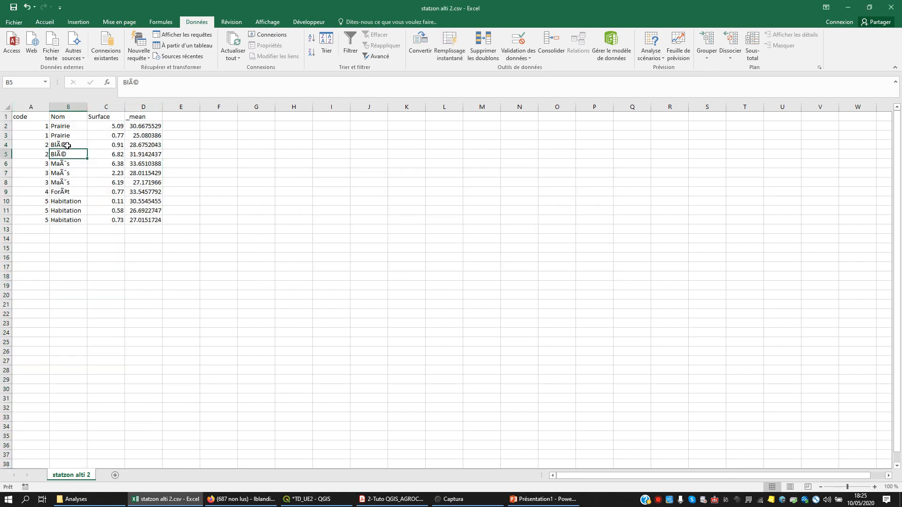
# Correct the garbled names of the two code 2 rows in cells B4 and B5 to Blé
pyautogui.click(63, 146)
pyautogui.write('blé')
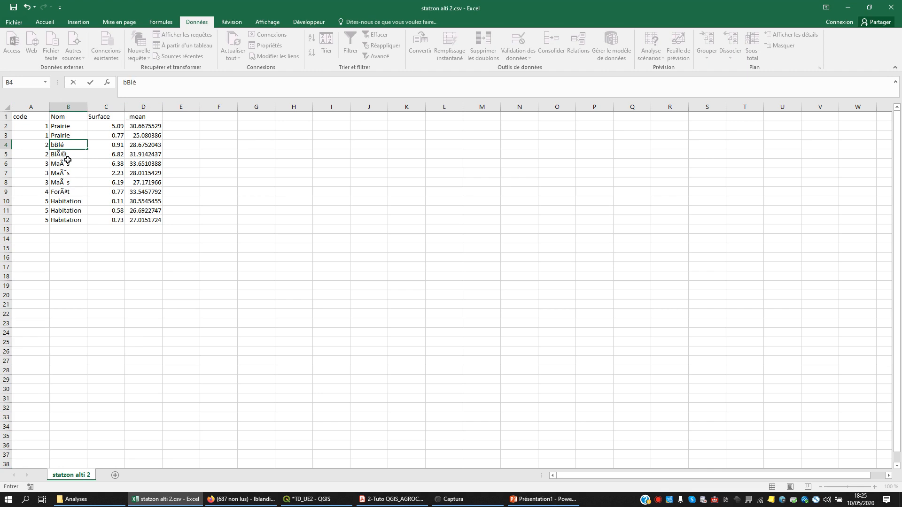
pyautogui.press('Left')
pyautogui.press('Right')
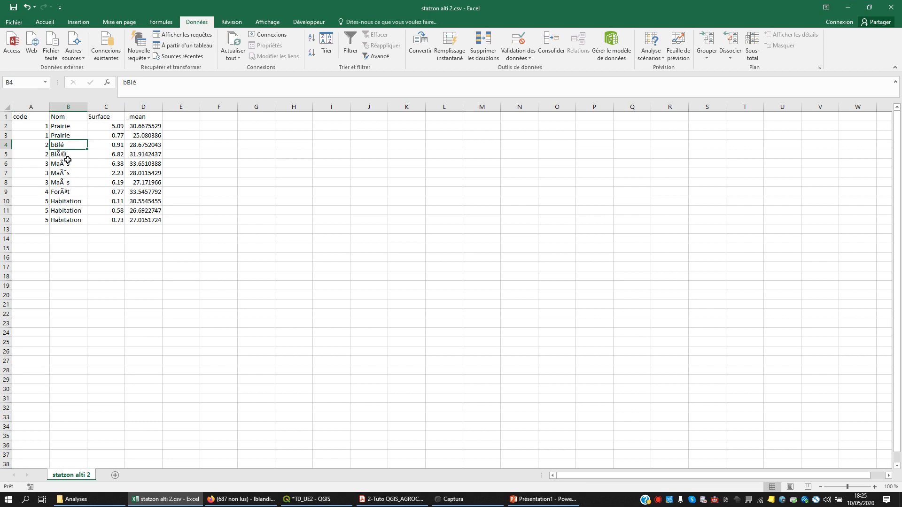
pyautogui.write('Blé')
pyautogui.press('Return')
pyautogui.write('Blé')
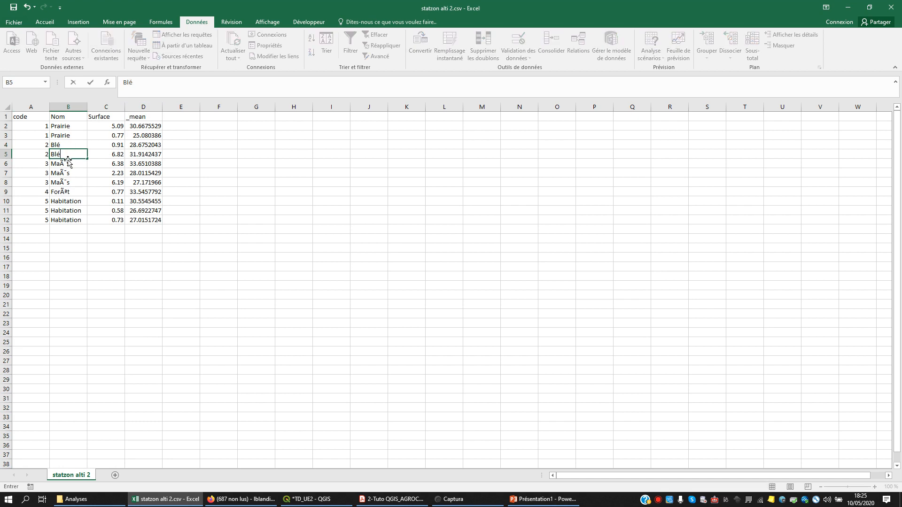
# Correct the name in cell B6 to Maïs and copy it into cells B7 and B8
pyautogui.doubleClick(68, 162)
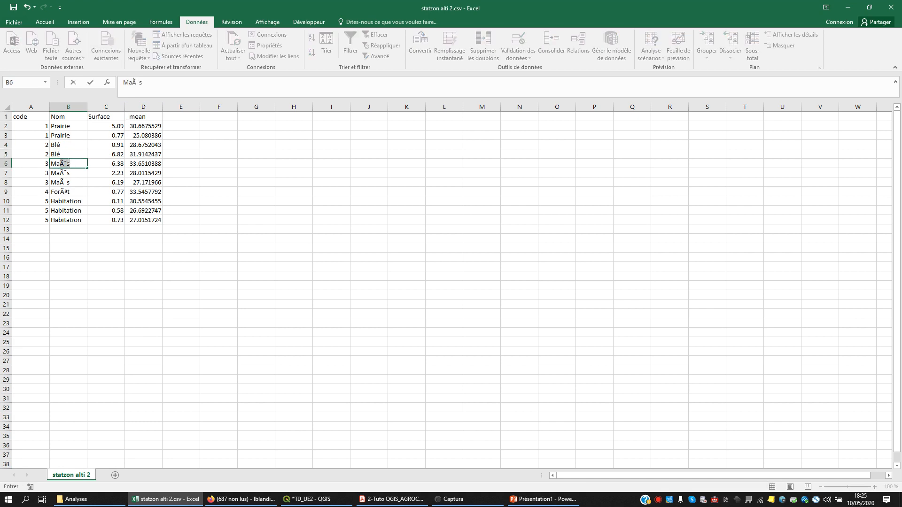
pyautogui.write('ïs')
pyautogui.click(68, 192)
pyautogui.click(71, 164)
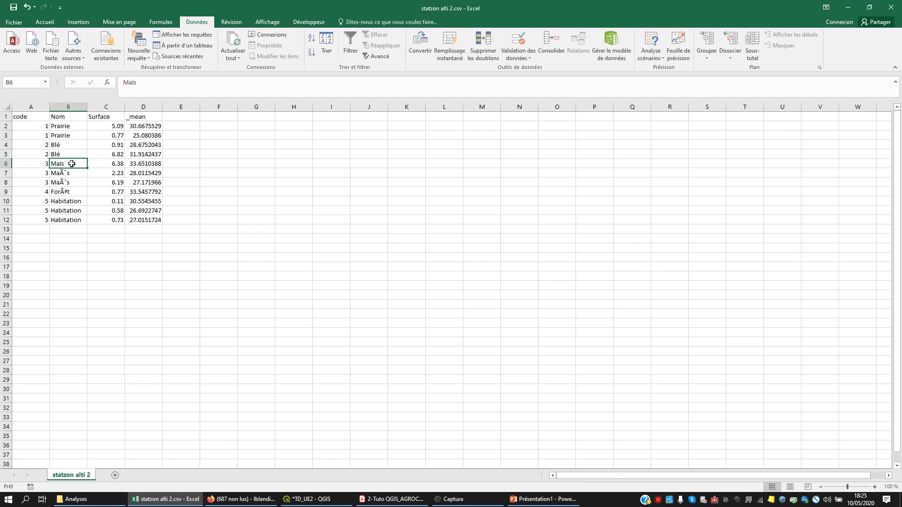
pyautogui.hotkey('ctrl', 'c')
pyautogui.moveTo(71, 173); pyautogui.dragTo(73, 187)
pyautogui.hotkey('ctrl', 'v')
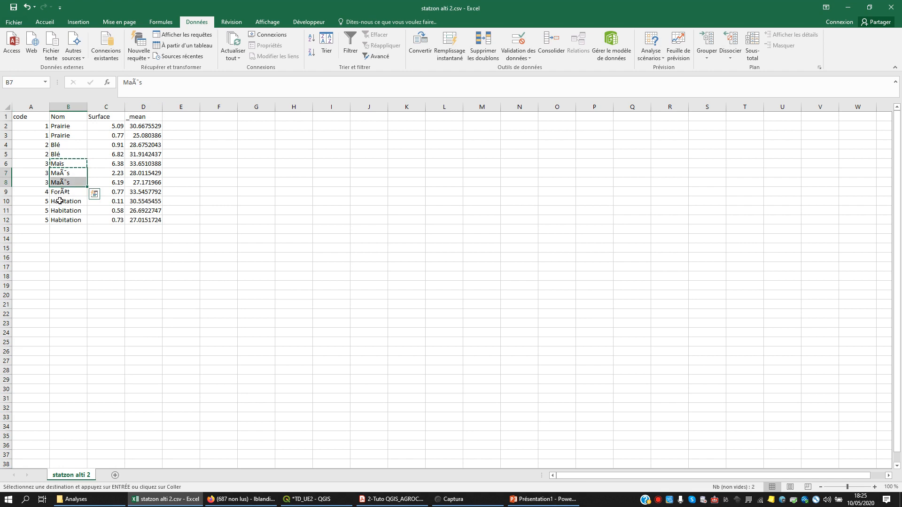
# Correct the name of the code 4 row in cell B9 to Forêt
pyautogui.click(64, 193)
pyautogui.write('F')
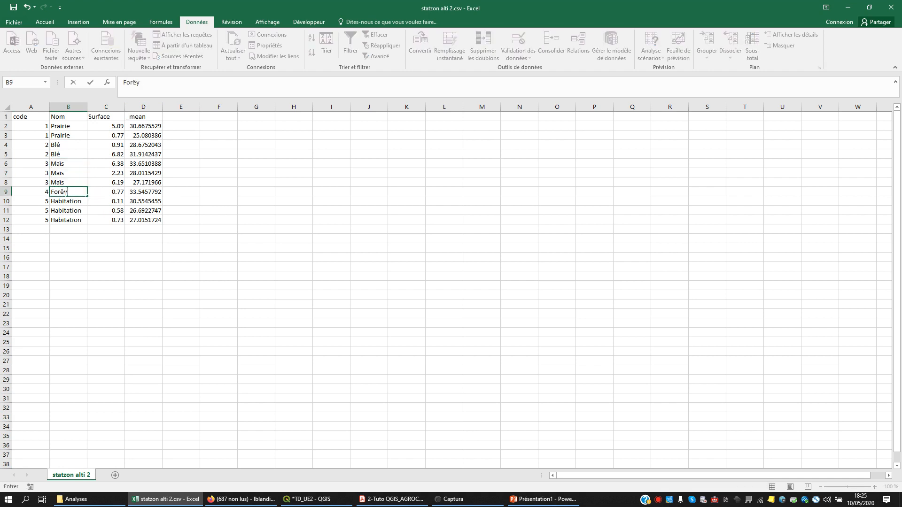
pyautogui.write('orêt')
pyautogui.click(76, 248)
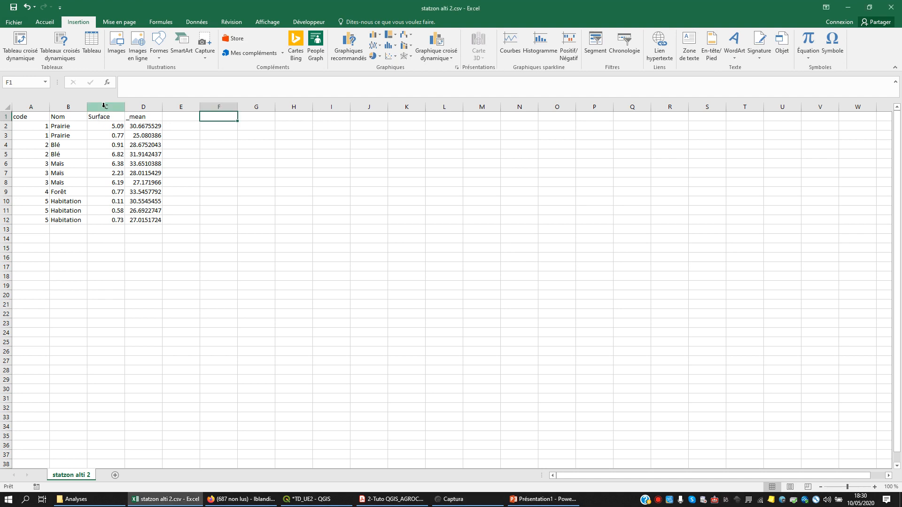
# Try a markers-only scatter chart of the entire Surface and _mean columns beside the table, and delete it
pyautogui.moveTo(105, 107); pyautogui.dragTo(134, 105)
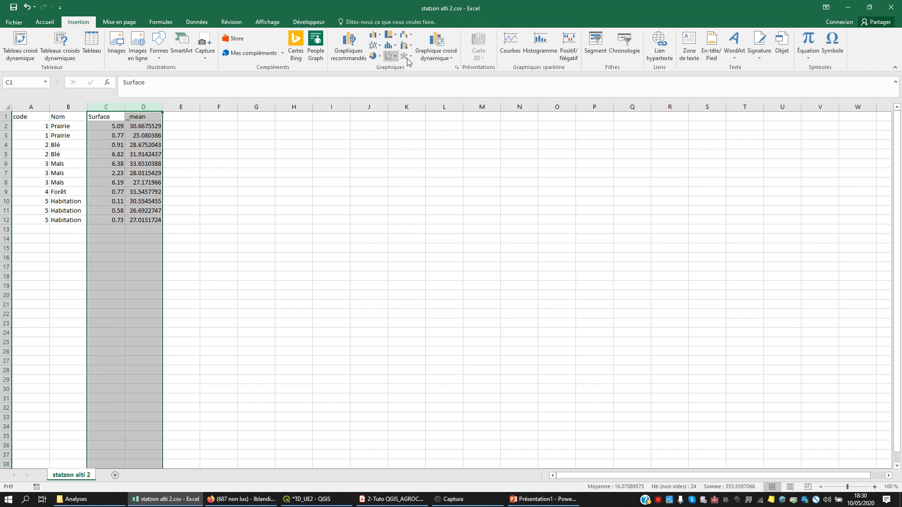
pyautogui.click(389, 58)
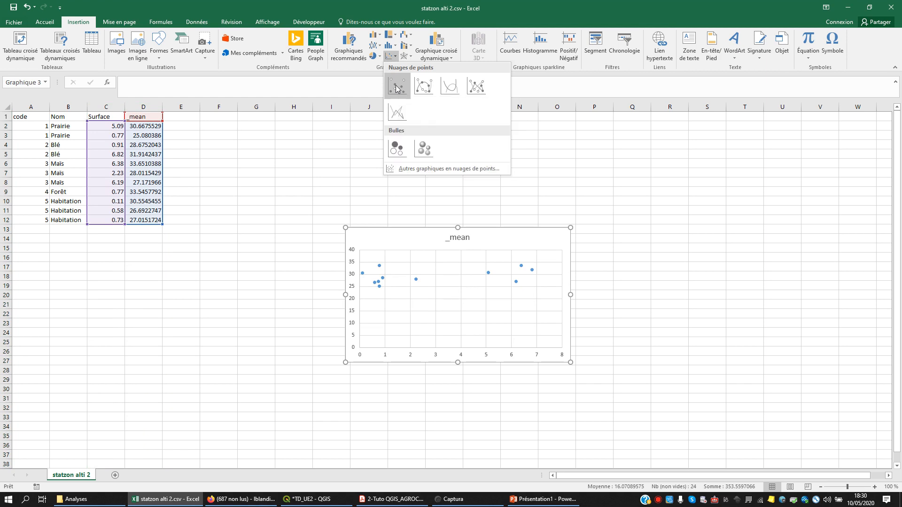
pyautogui.click(396, 89)
pyautogui.moveTo(401, 234); pyautogui.dragTo(251, 171)
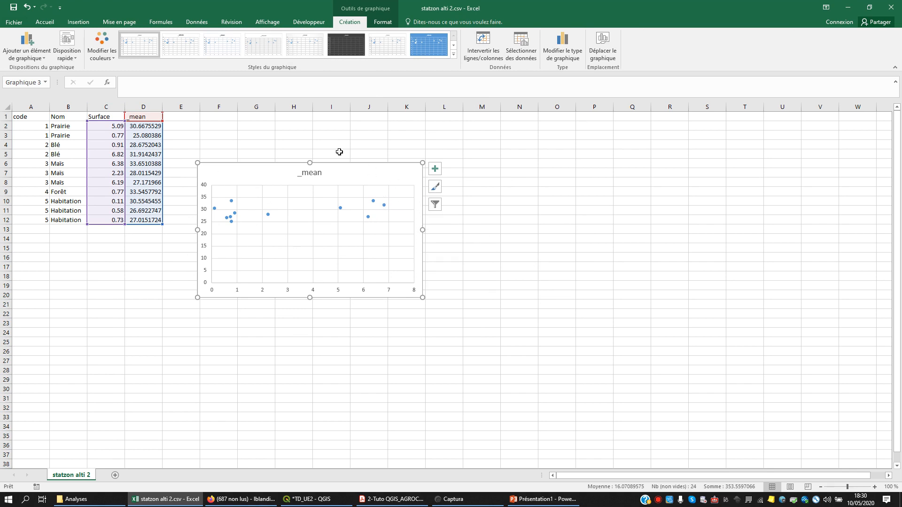
pyautogui.press('Delete')
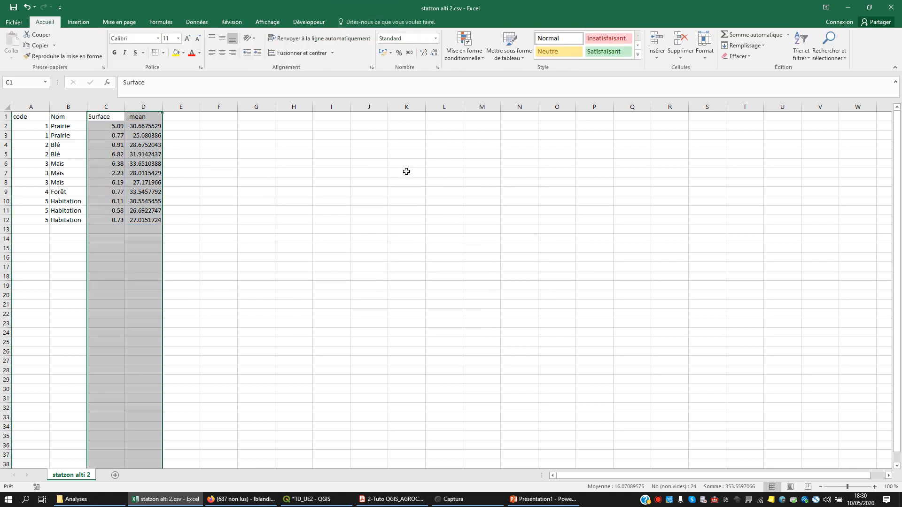
pyautogui.click(218, 231)
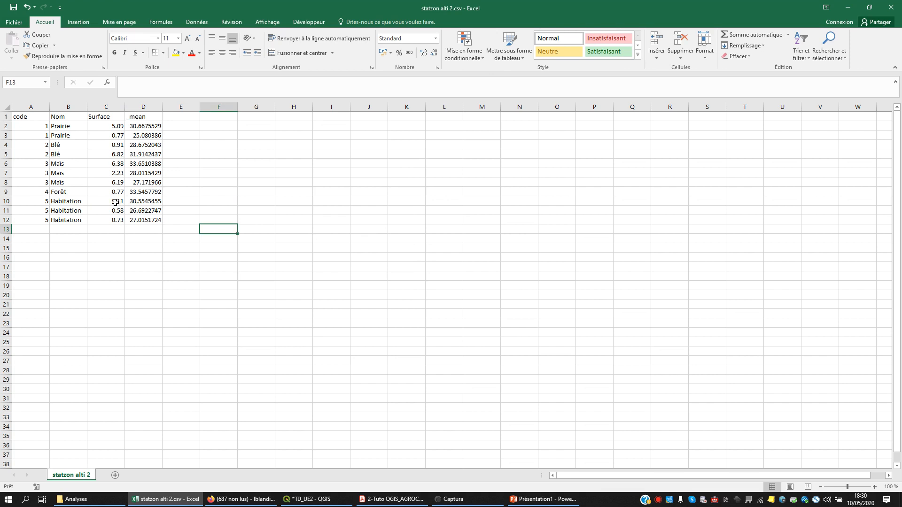
# Insert a markers-only scatter chart of Surface and _mean from C1:D9, leaving out the Habitation rows, and place it next to the table
pyautogui.moveTo(111, 189); pyautogui.dragTo(151, 112)
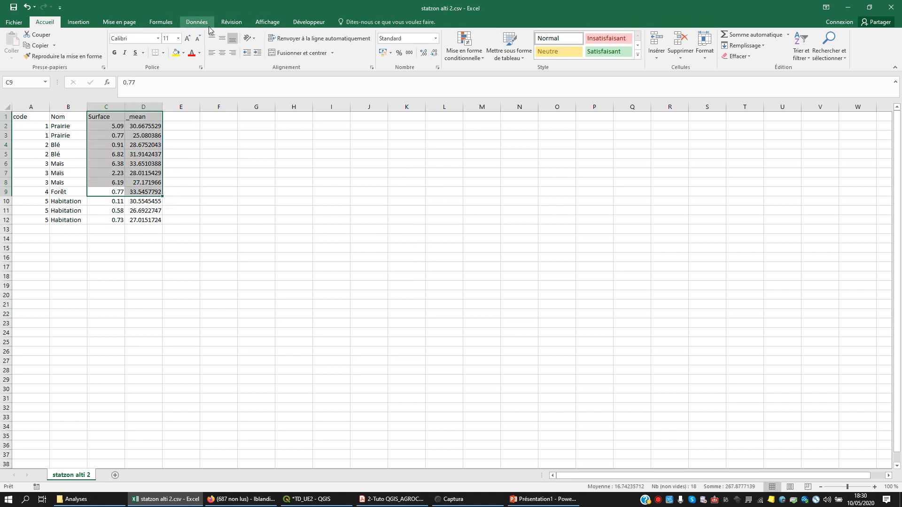
pyautogui.click(194, 23)
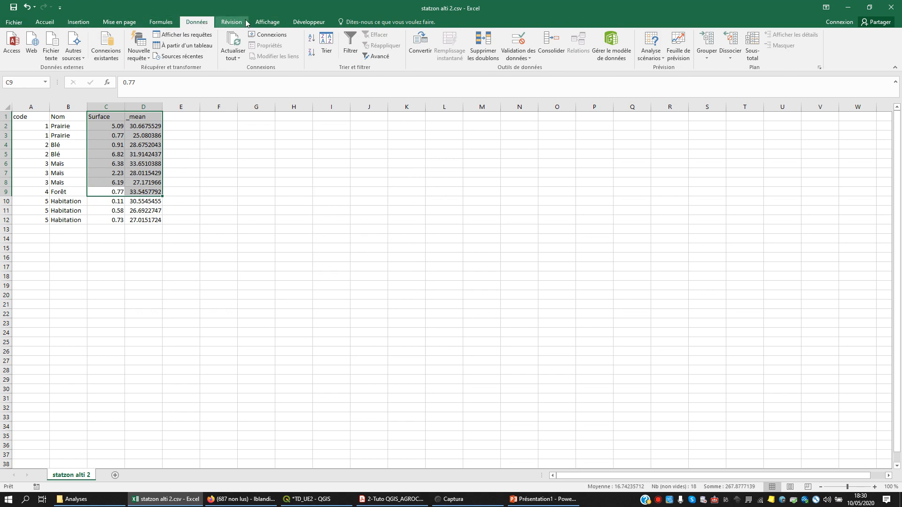
pyautogui.click(78, 22)
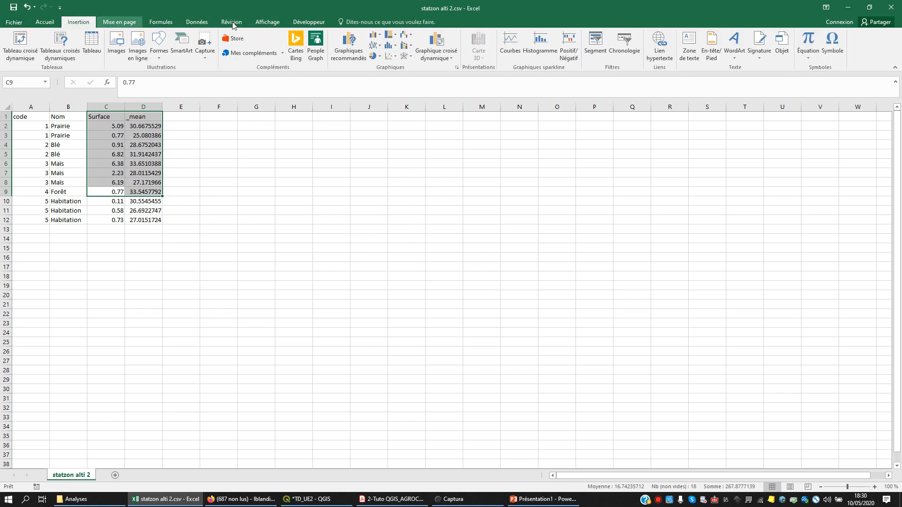
pyautogui.click(385, 59)
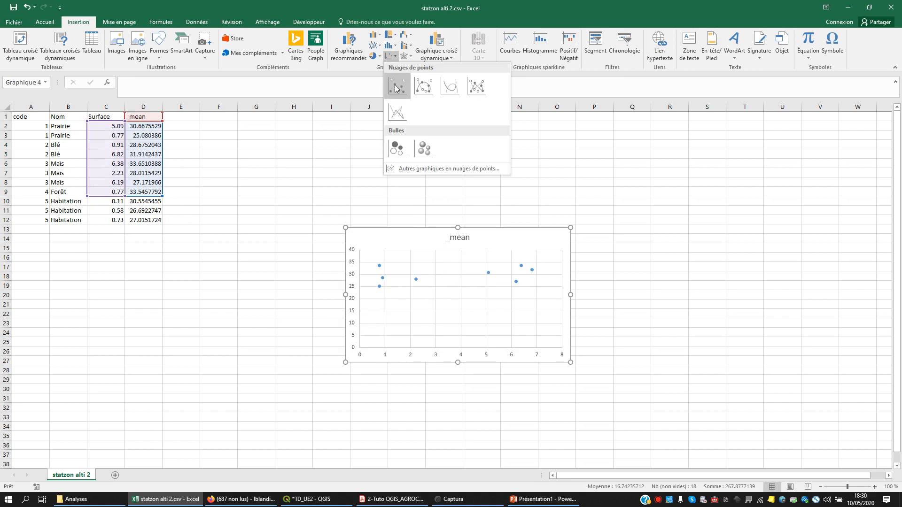
pyautogui.click(397, 87)
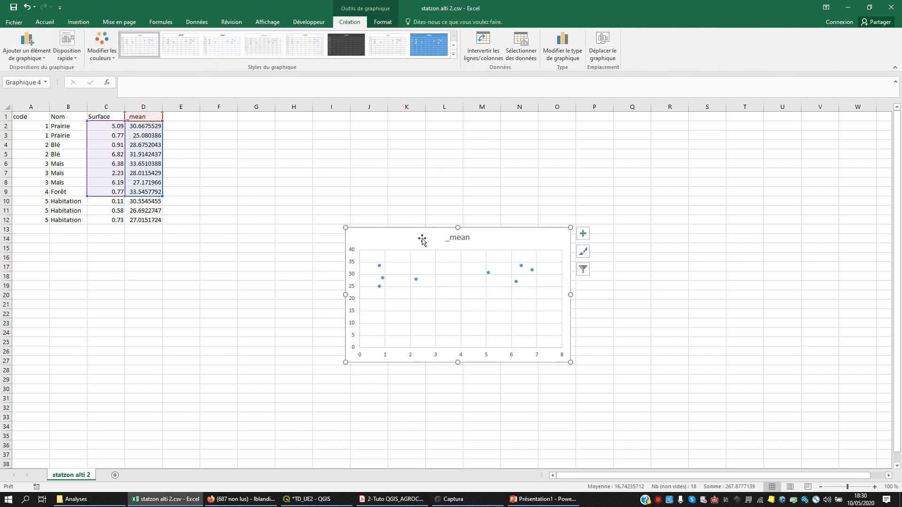
pyautogui.moveTo(422, 238)
pyautogui.mouseDown()
pyautogui.moveTo(316, 161)
pyautogui.moveTo(259, 143)
pyautogui.mouseUp()
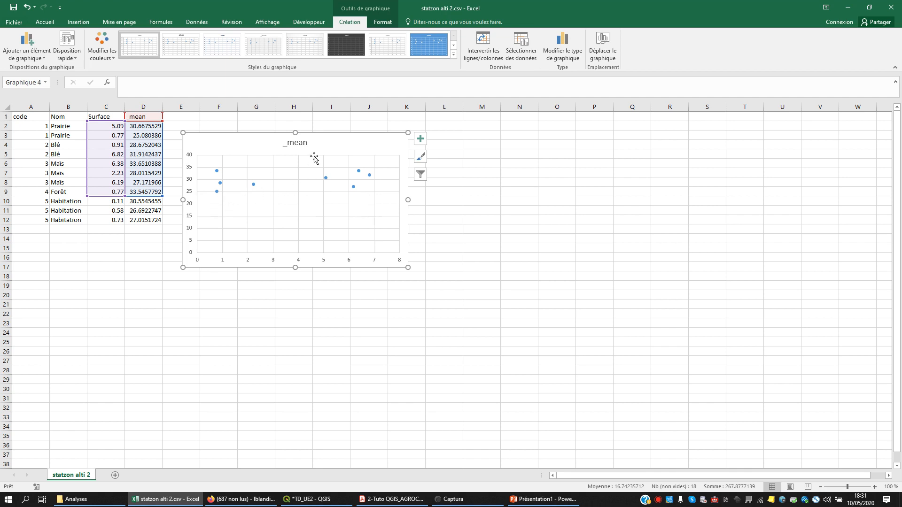
pyautogui.moveTo(326, 141); pyautogui.dragTo(319, 202)
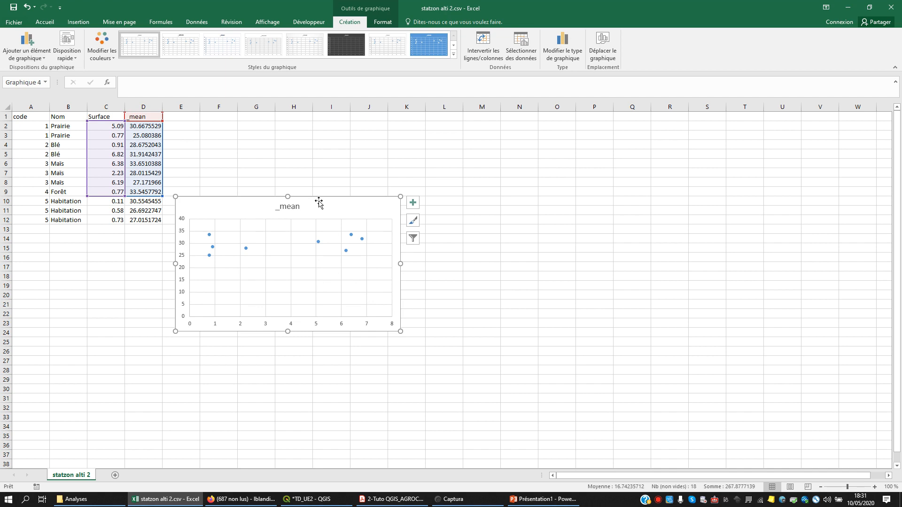